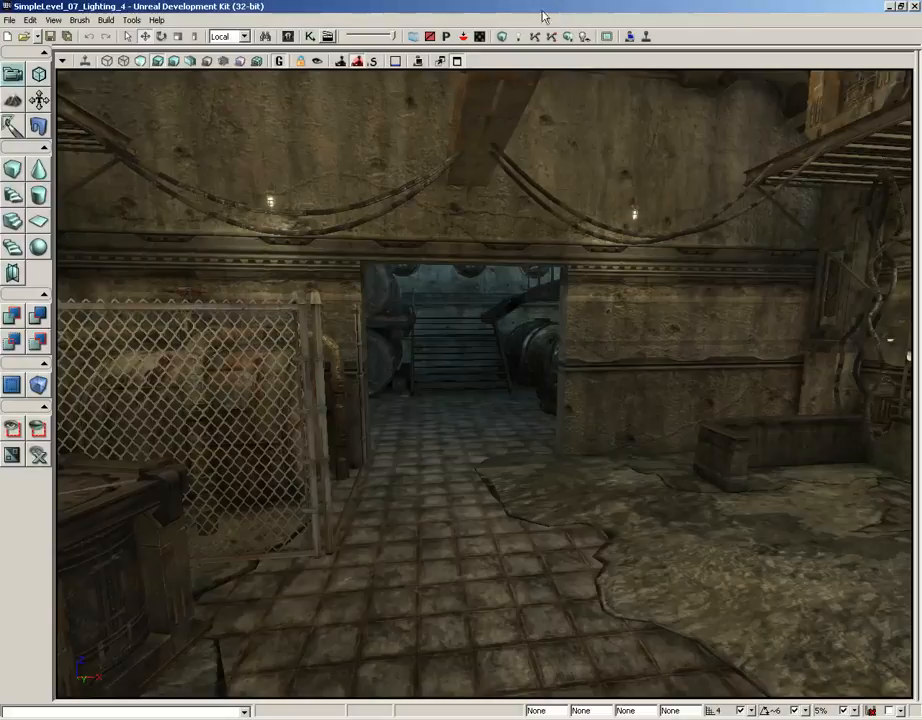
Step: Display the doorway area between the two rooms in wireframe with game view off
{"action": "left_click_drag", "start_coordinate": [436, 352], "coordinate": [374, 346]}
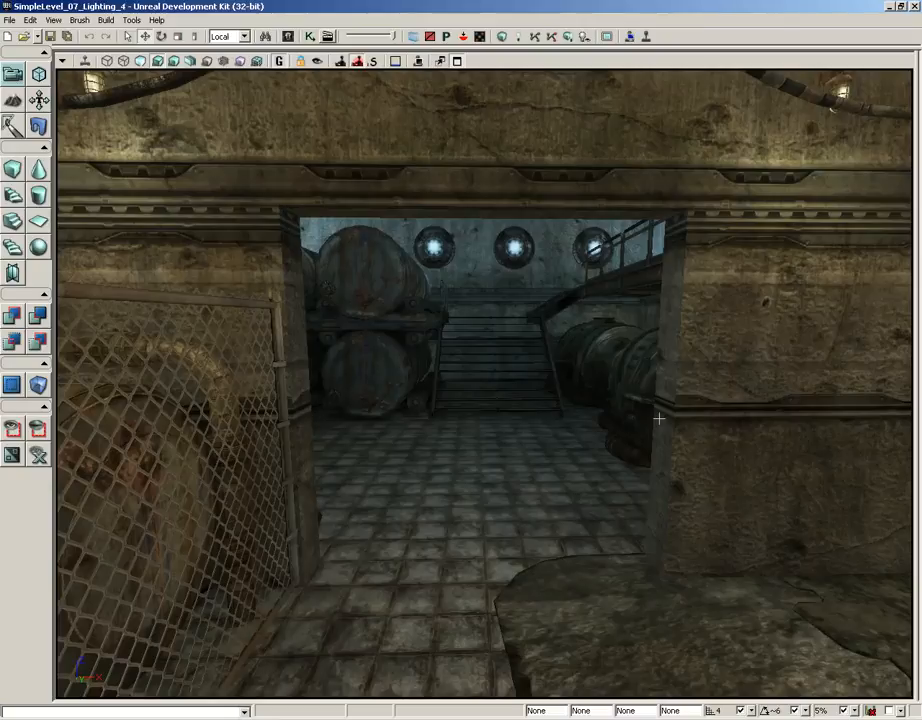
{"action": "left_click_drag", "start_coordinate": [561, 509], "coordinate": [529, 434]}
{"action": "right_click_drag", "start_coordinate": [529, 434], "coordinate": [537, 460]}
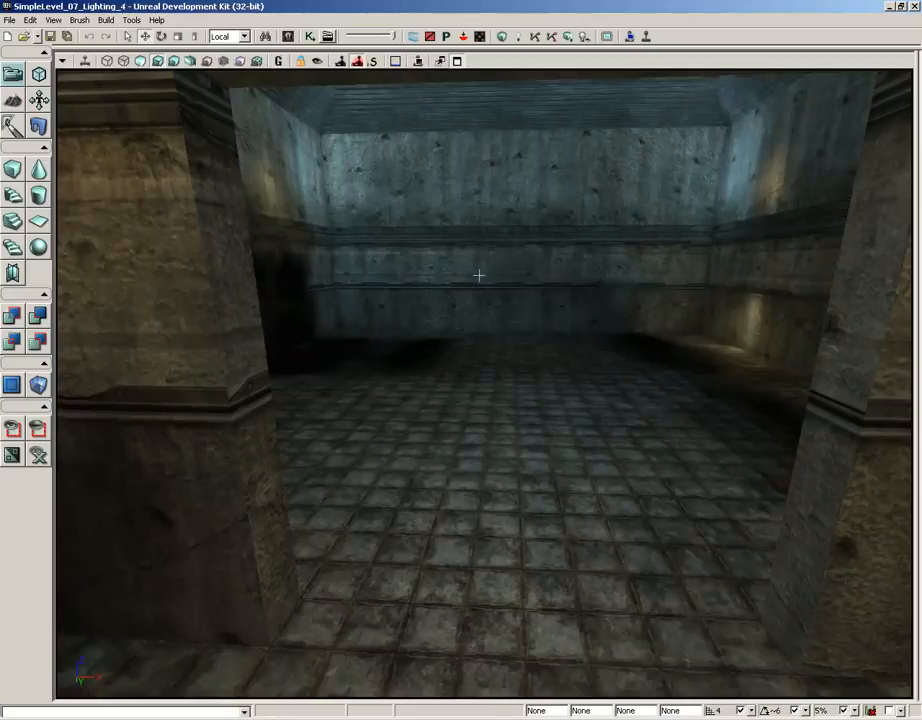
{"action": "left_click_drag", "start_coordinate": [480, 274], "coordinate": [436, 243]}
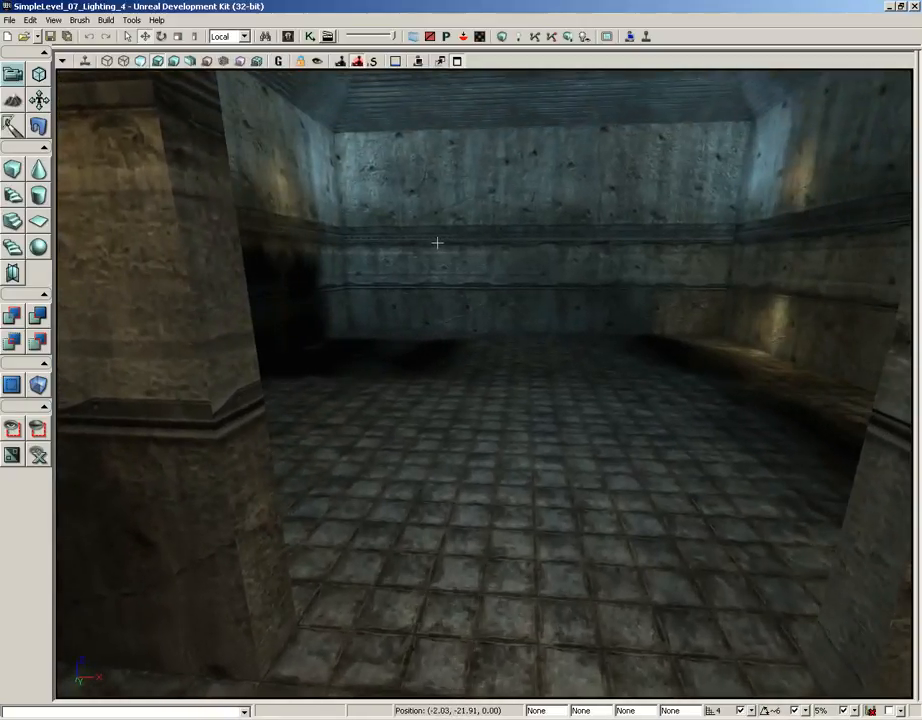
{"action": "left_click", "coordinate": [107, 61]}
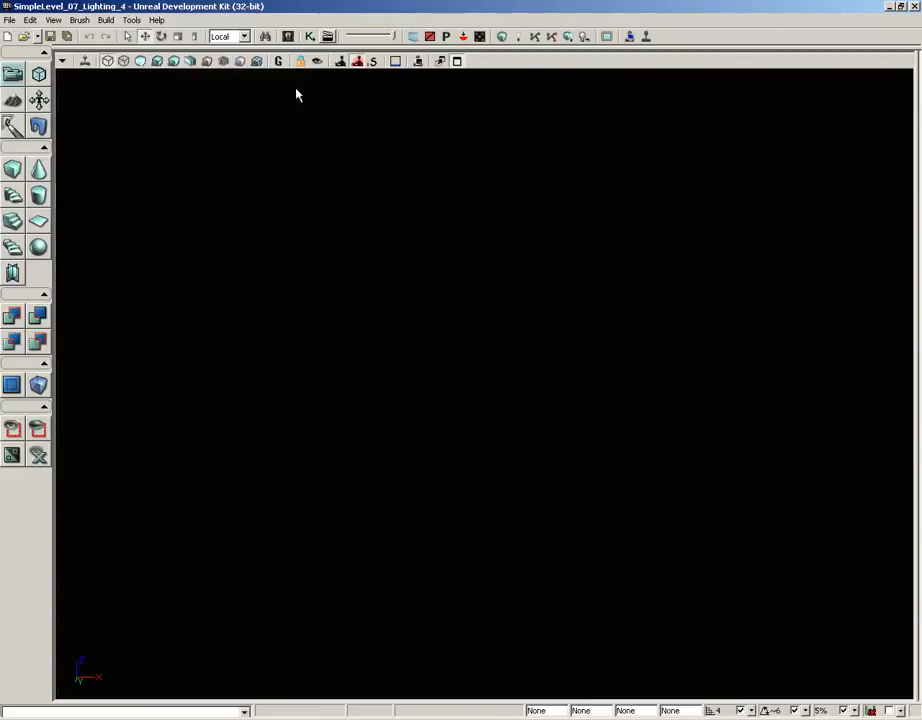
{"action": "left_click", "coordinate": [277, 62]}
{"action": "left_click_drag", "start_coordinate": [295, 244], "coordinate": [372, 368]}
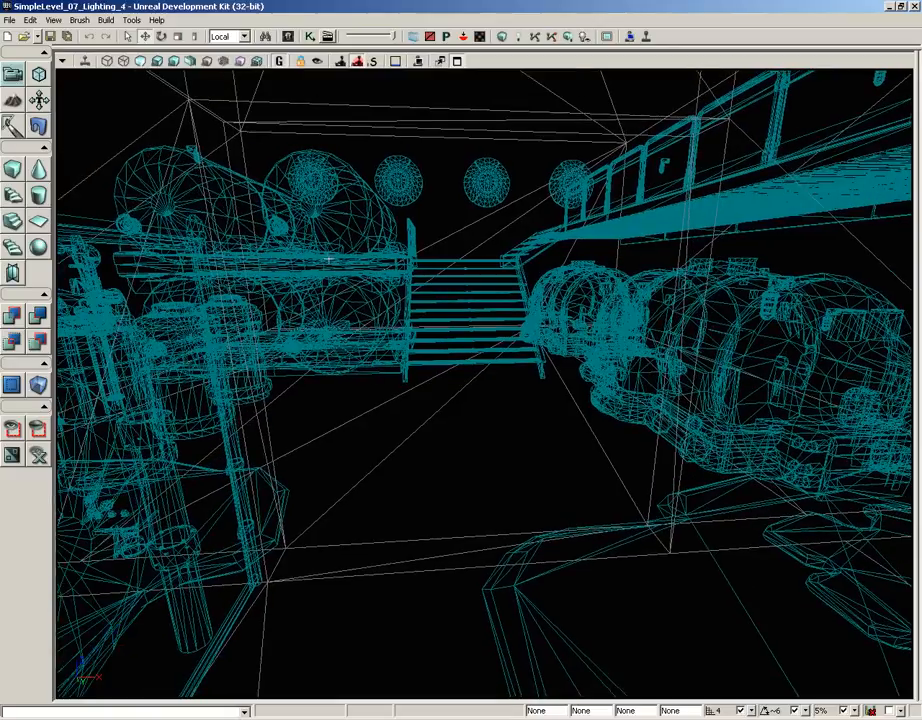
{"action": "left_click", "coordinate": [277, 62]}
Step: Hide the static meshes, show the level in Brush Wireframe mode and select the doorway brush in the dividing wall
{"action": "left_click_drag", "start_coordinate": [374, 220], "coordinate": [356, 212]}
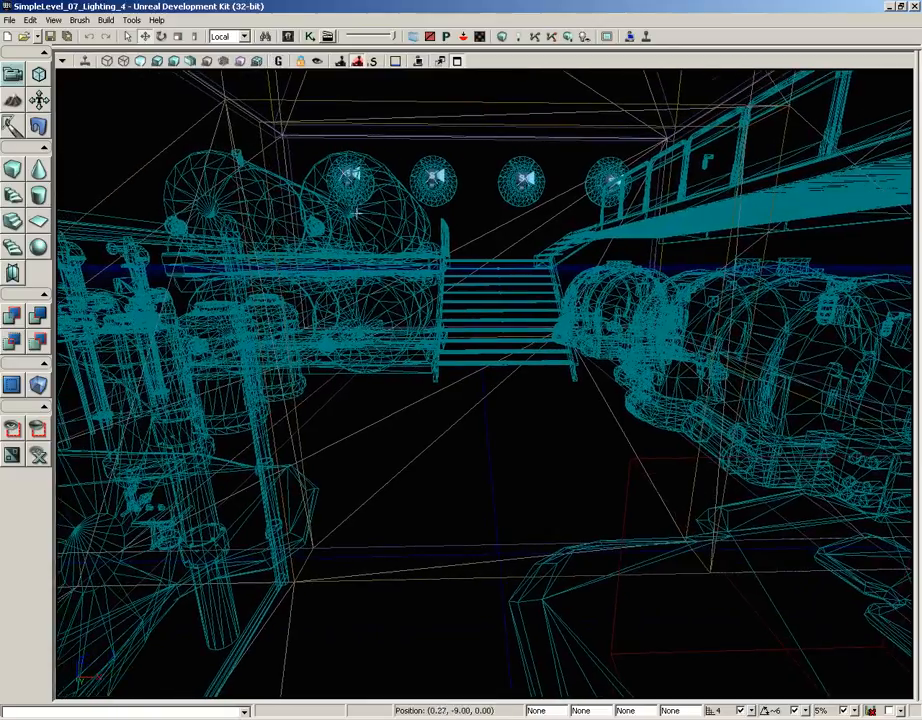
{"action": "key", "text": "w"}
{"action": "mouse_move", "coordinate": [406, 272]}
{"action": "left_mouse_down"}
{"action": "mouse_move", "coordinate": [426, 323]}
{"action": "mouse_move", "coordinate": [566, 296]}
{"action": "mouse_move", "coordinate": [525, 294]}
{"action": "mouse_move", "coordinate": [560, 245]}
{"action": "mouse_move", "coordinate": [510, 298]}
{"action": "mouse_move", "coordinate": [499, 371]}
{"action": "mouse_move", "coordinate": [496, 302]}
{"action": "mouse_move", "coordinate": [492, 325]}
{"action": "mouse_move", "coordinate": [421, 333]}
{"action": "left_mouse_up"}
{"action": "left_click", "coordinate": [107, 62]}
{"action": "left_click", "coordinate": [351, 340]}
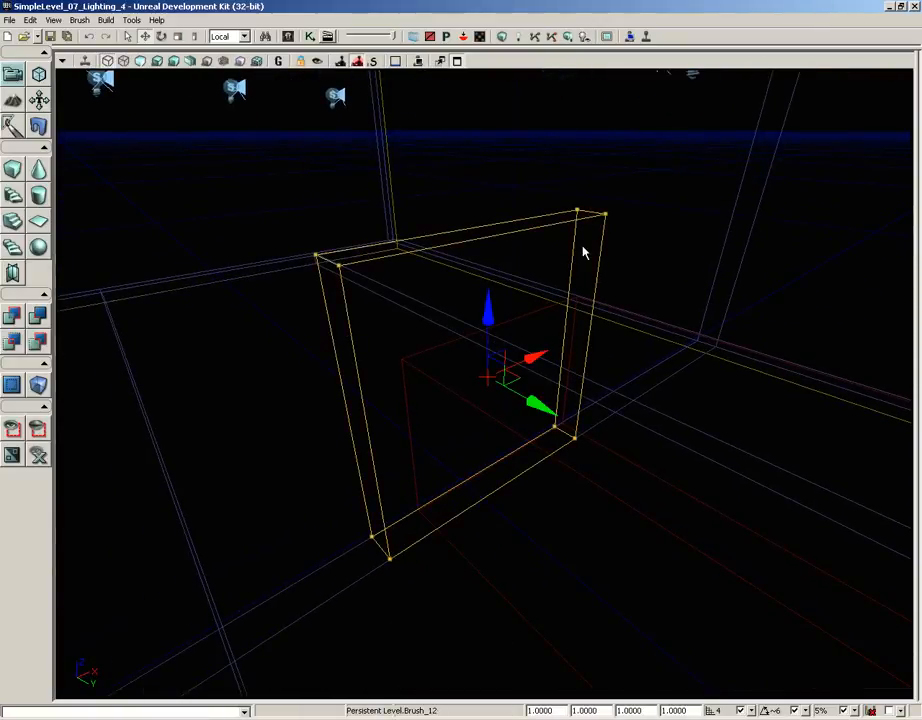
Step: Enter geometry mode on the doorway brush and split it at the short top edge that spans the wall thickness
{"action": "mouse_move", "coordinate": [449, 366]}
{"action": "left_mouse_down"}
{"action": "mouse_move", "coordinate": [453, 350]}
{"action": "mouse_move", "coordinate": [496, 361]}
{"action": "mouse_move", "coordinate": [438, 360]}
{"action": "mouse_move", "coordinate": [451, 325]}
{"action": "mouse_move", "coordinate": [424, 317]}
{"action": "mouse_move", "coordinate": [393, 284]}
{"action": "left_mouse_up"}
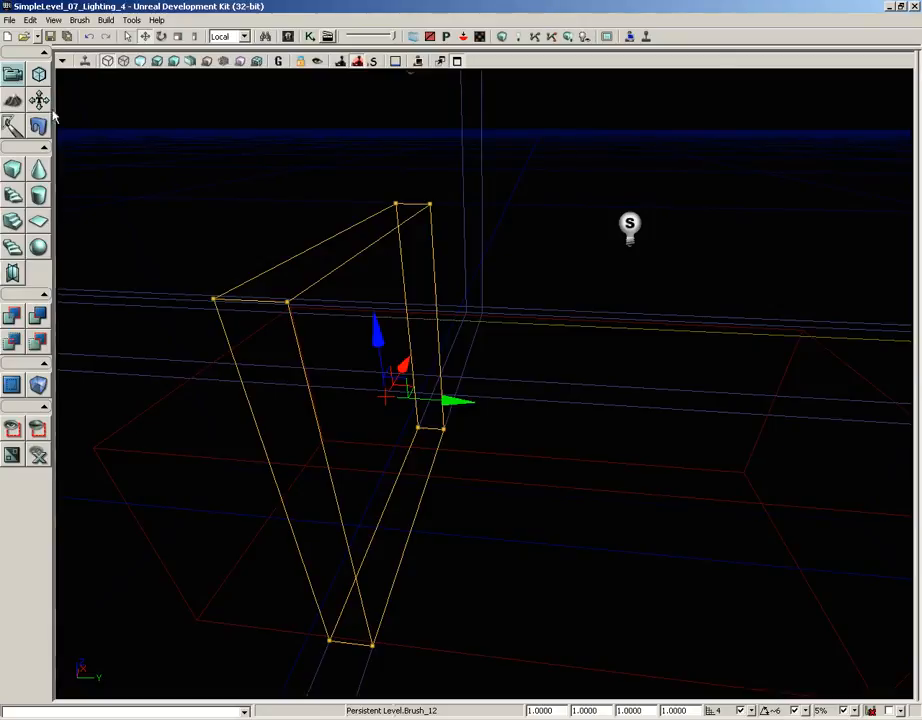
{"action": "left_click", "coordinate": [38, 74]}
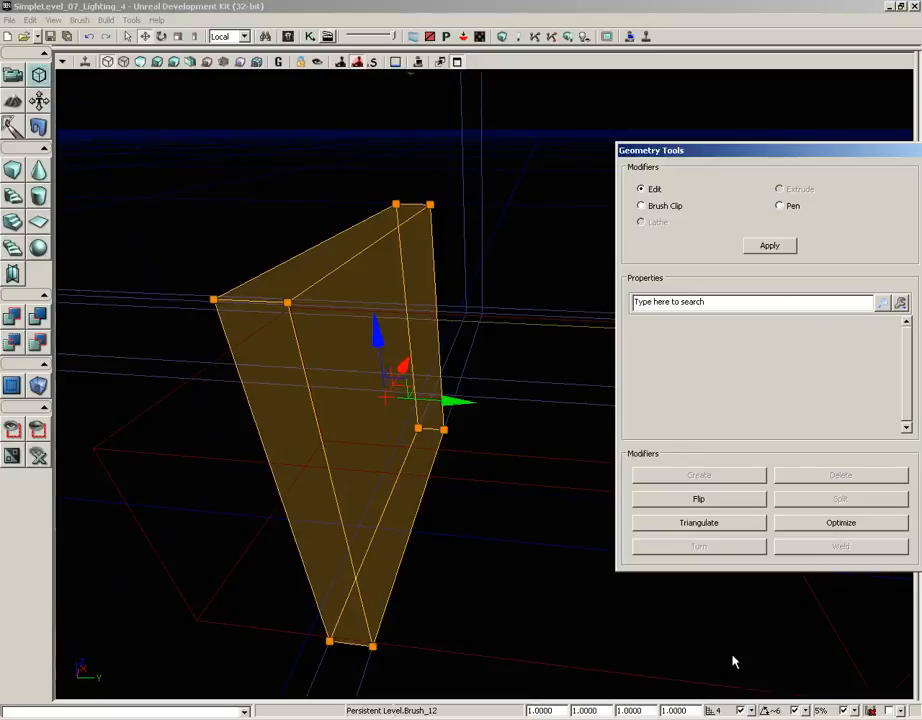
{"action": "left_click", "coordinate": [751, 712]}
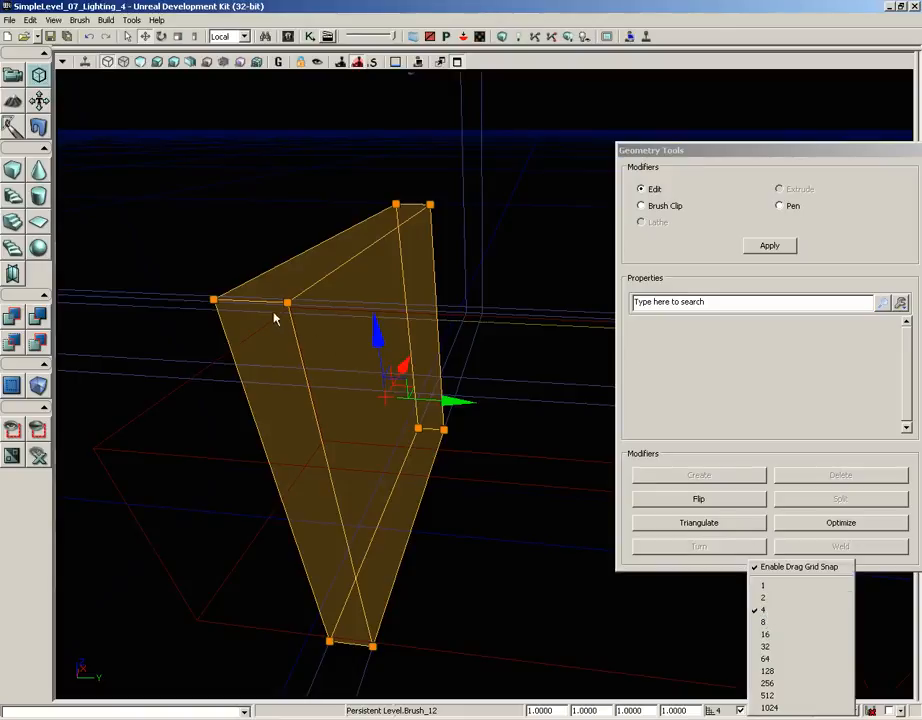
{"action": "left_click", "coordinate": [247, 300]}
{"action": "left_click", "coordinate": [248, 302]}
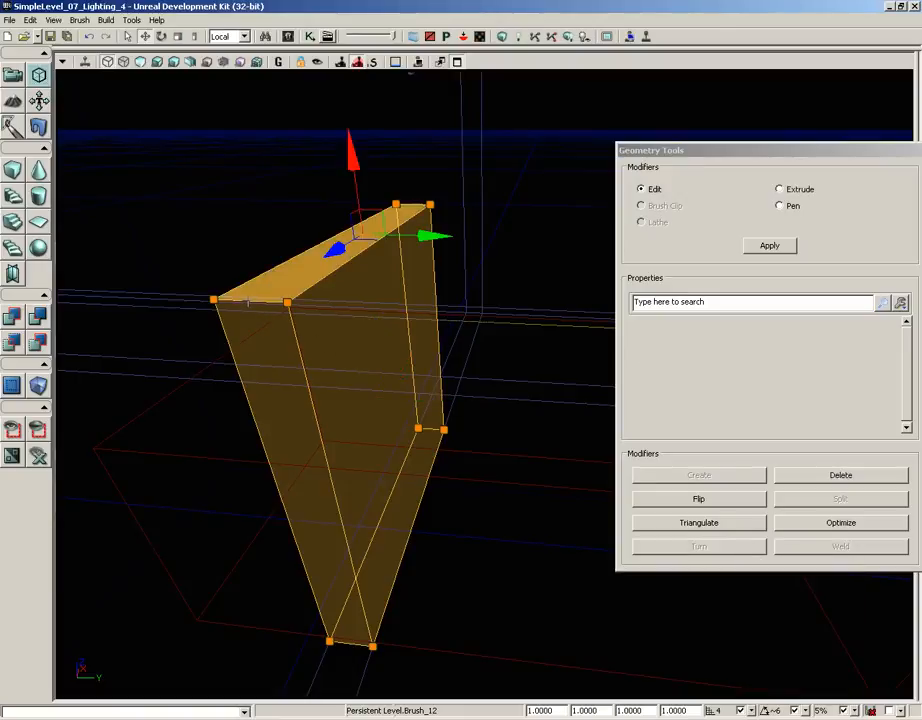
{"action": "left_click", "coordinate": [249, 301]}
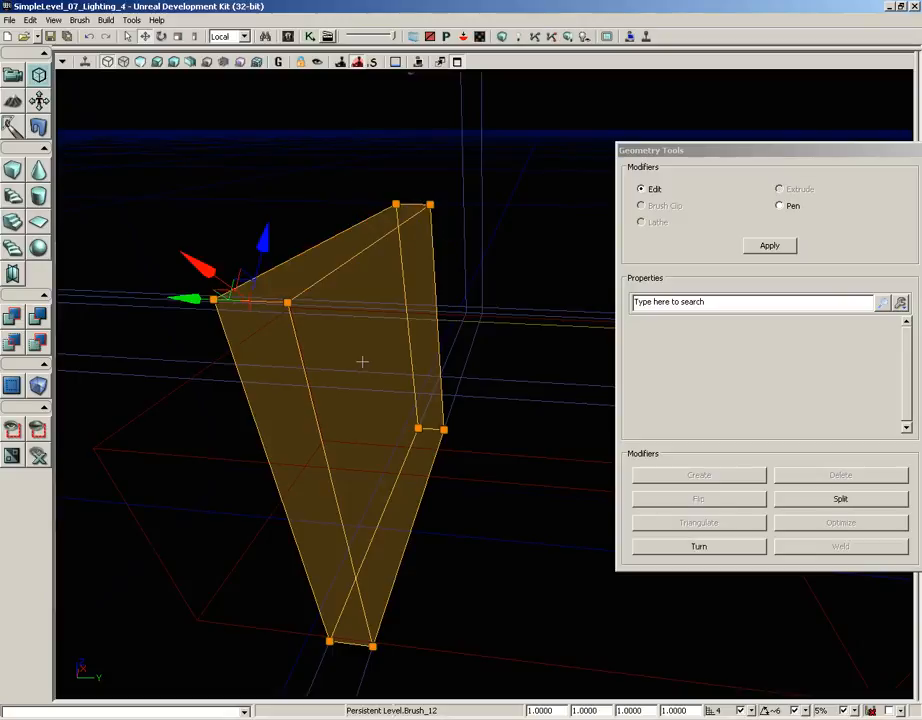
{"action": "left_click", "coordinate": [840, 499]}
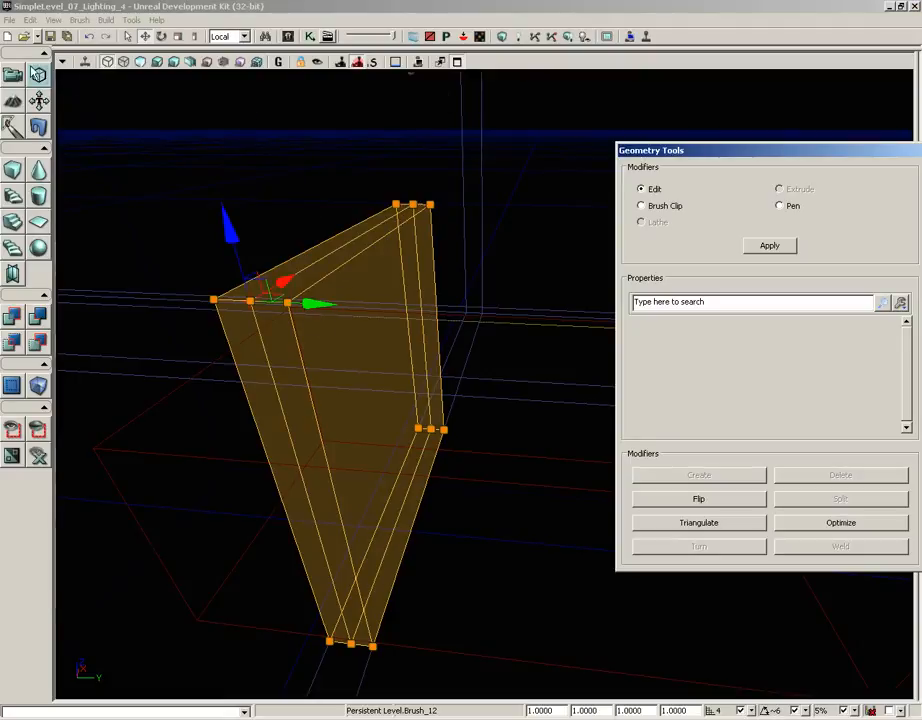
Step: In the Top view, move all vertices of the new split two grid units toward one face of the doorway brush
{"action": "left_click", "coordinate": [62, 61]}
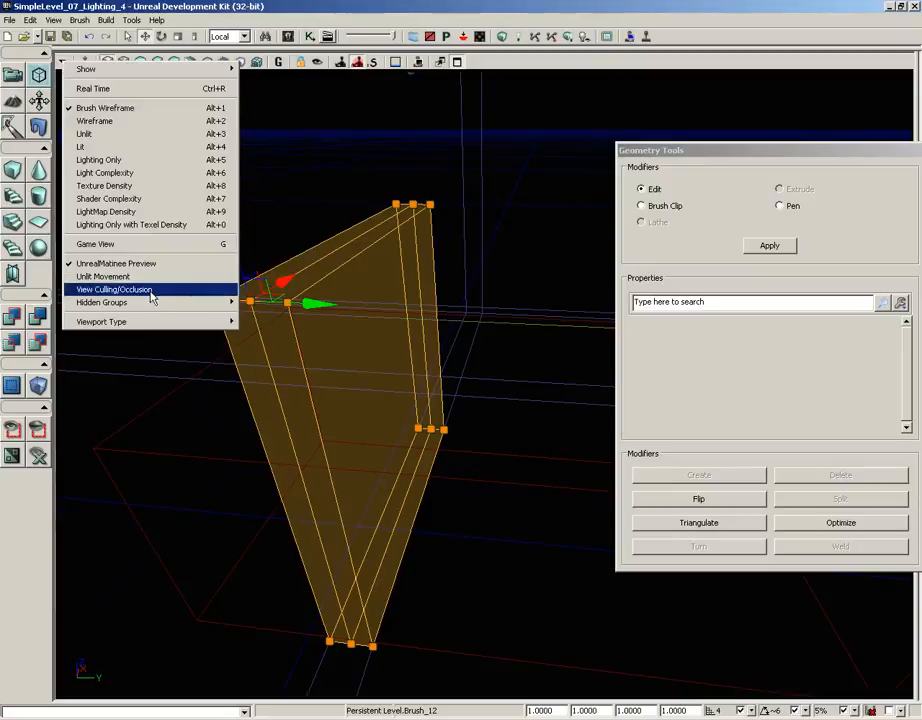
{"action": "mouse_move", "coordinate": [150, 322]}
{"action": "left_click", "coordinate": [281, 341]}
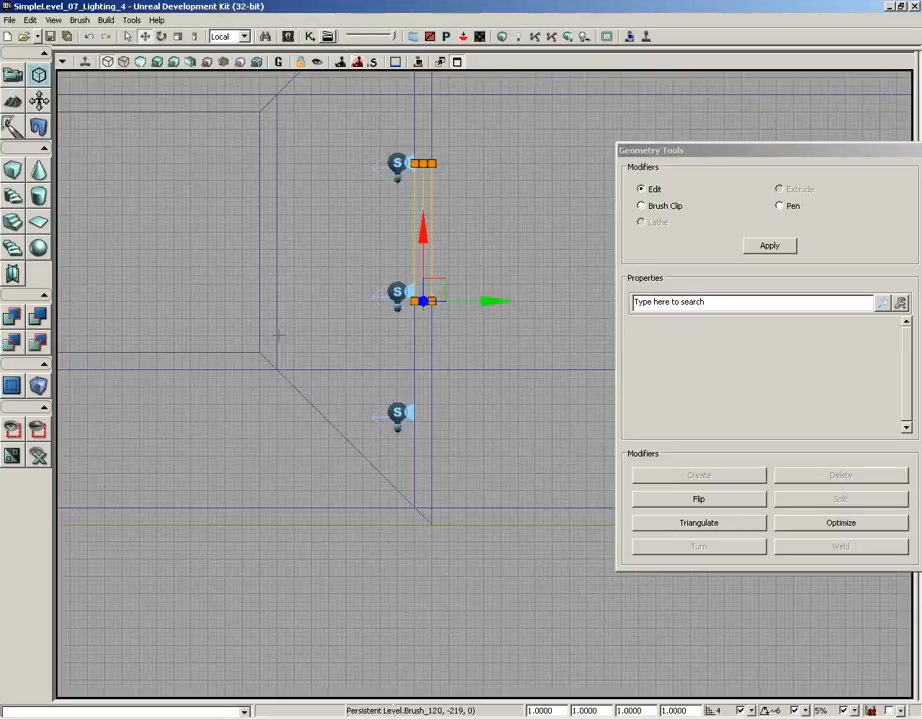
{"action": "scroll", "coordinate": [280, 381], "scroll_direction": "up", "scroll_amount": 3}
{"action": "scroll", "coordinate": [282, 381], "scroll_direction": "up", "scroll_amount": 3}
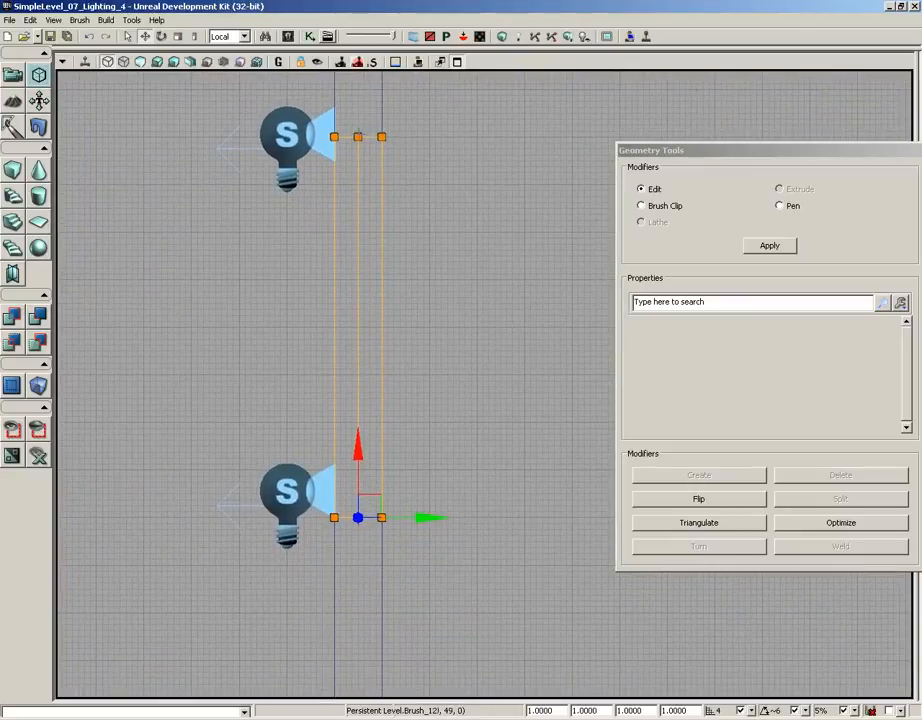
{"action": "left_click", "coordinate": [358, 137]}
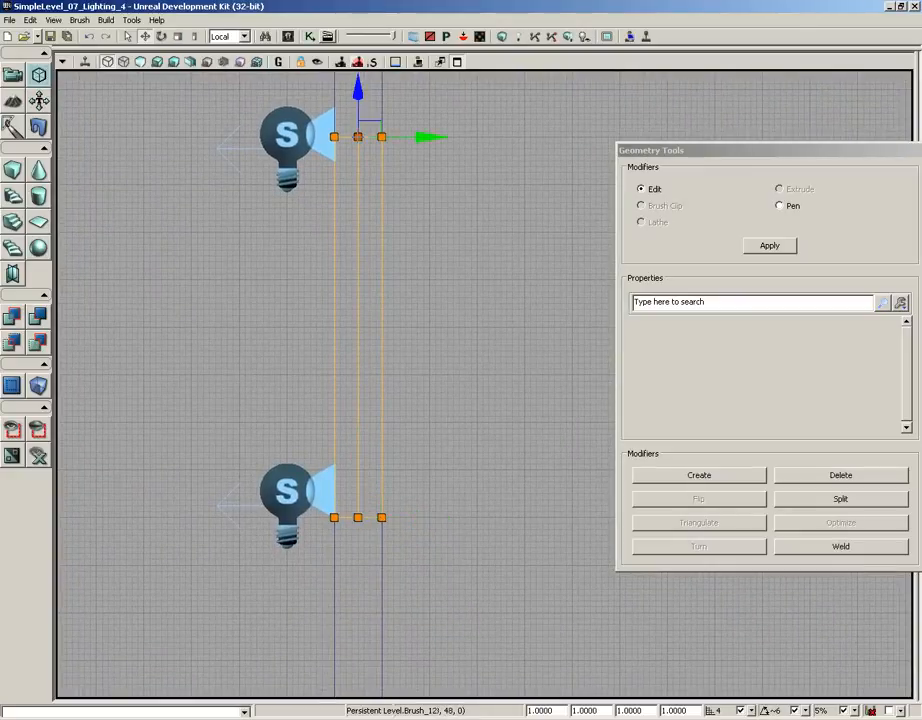
{"action": "left_click", "coordinate": [358, 517], "text": "ctrl"}
{"action": "mouse_move", "coordinate": [381, 457]}
{"action": "left_mouse_down"}
{"action": "mouse_move", "coordinate": [426, 259]}
{"action": "mouse_move", "coordinate": [549, 294]}
{"action": "mouse_move", "coordinate": [674, 357]}
{"action": "left_mouse_up"}
{"action": "scroll", "coordinate": [424, 363], "scroll_direction": "up", "scroll_amount": 5}
{"action": "scroll", "coordinate": [549, 294], "scroll_direction": "up", "scroll_amount": 5}
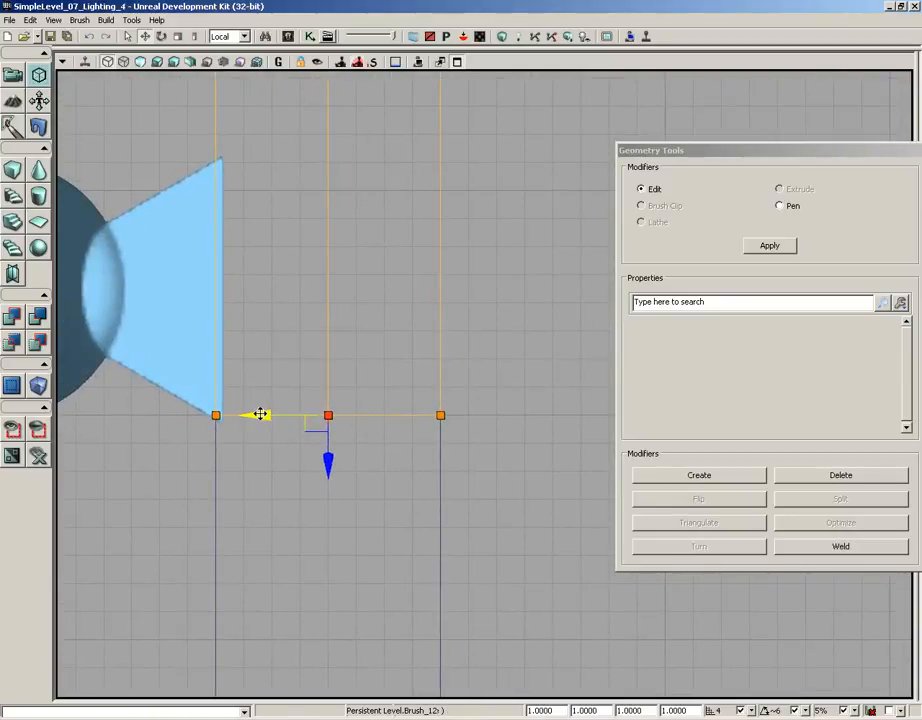
{"action": "left_click_drag", "start_coordinate": [255, 414], "coordinate": [240, 415]}
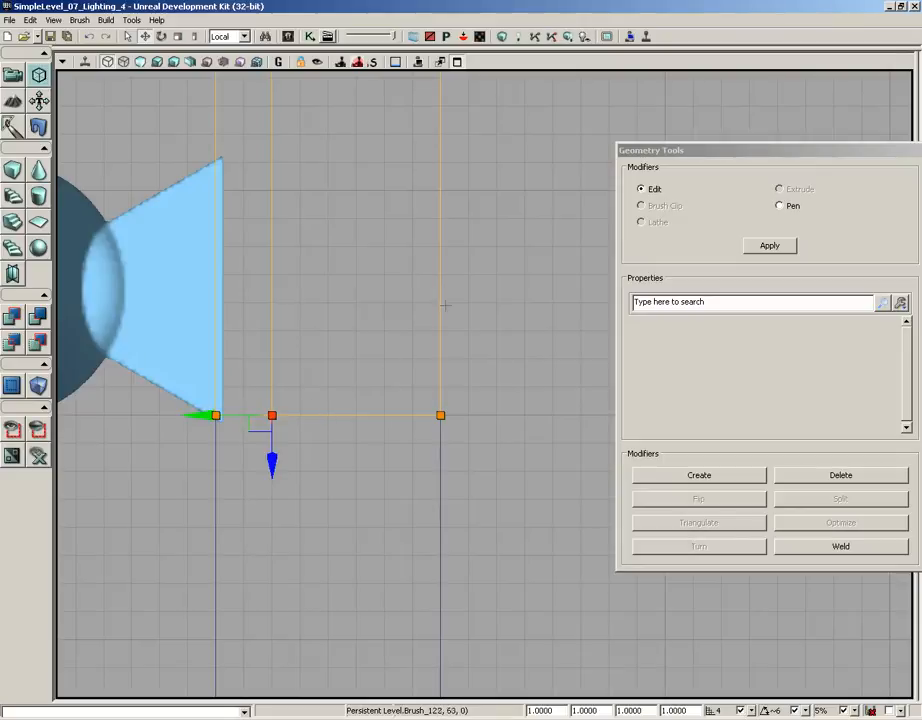
Step: Return to the Perspective view and split the wider segment of the doorway brush's short top edge
{"action": "left_click_drag", "start_coordinate": [517, 291], "coordinate": [519, 455]}
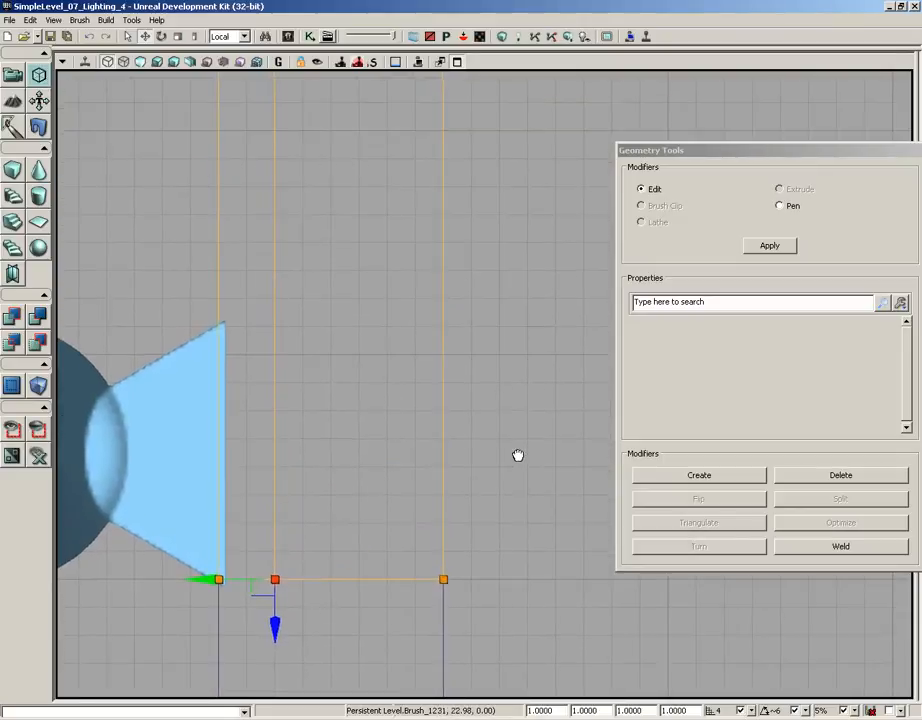
{"action": "scroll", "coordinate": [519, 455], "scroll_direction": "down", "scroll_amount": 1}
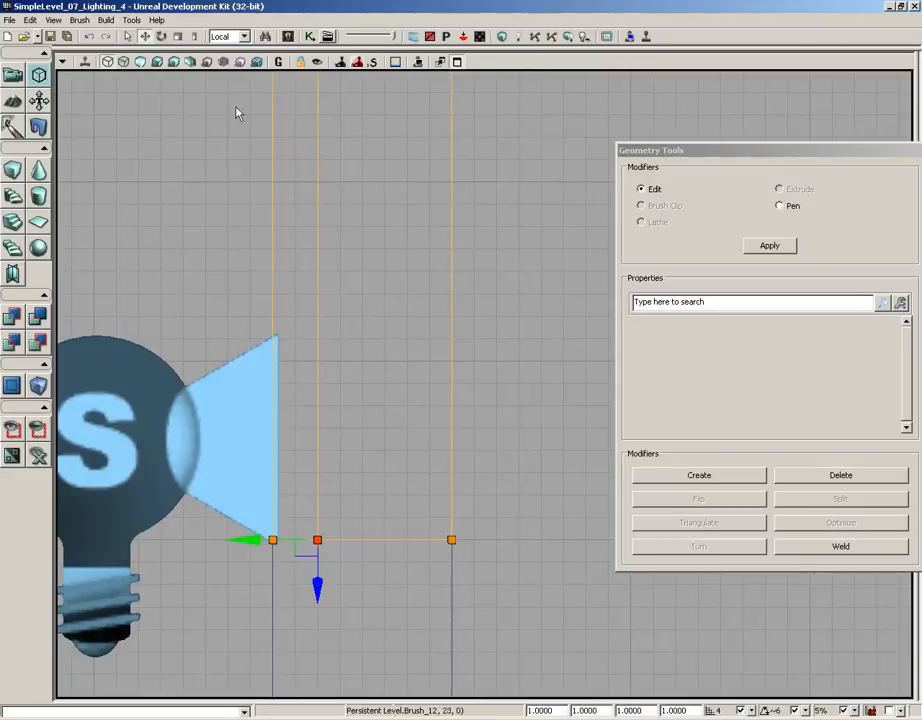
{"action": "left_click", "coordinate": [61, 61]}
{"action": "mouse_move", "coordinate": [175, 321]}
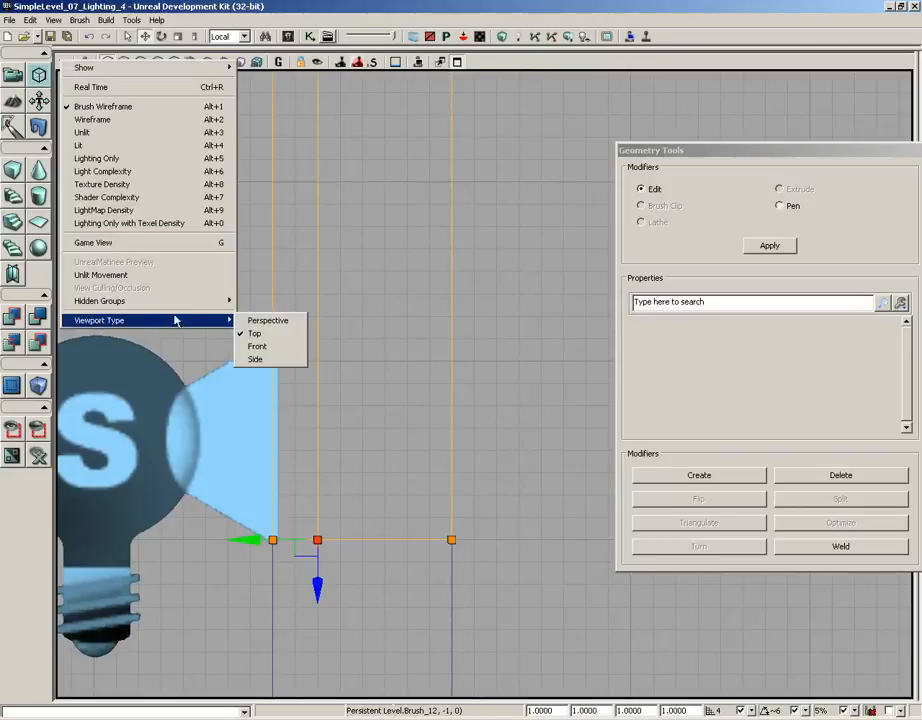
{"action": "left_click", "coordinate": [262, 319]}
{"action": "left_click_drag", "start_coordinate": [444, 276], "coordinate": [442, 331]}
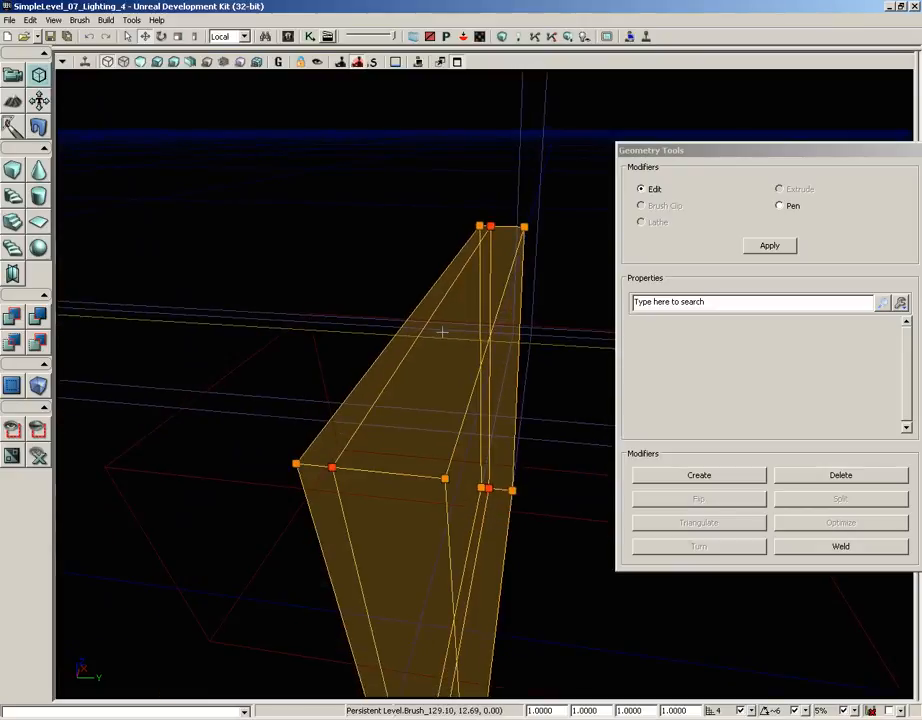
{"action": "left_click", "coordinate": [384, 472]}
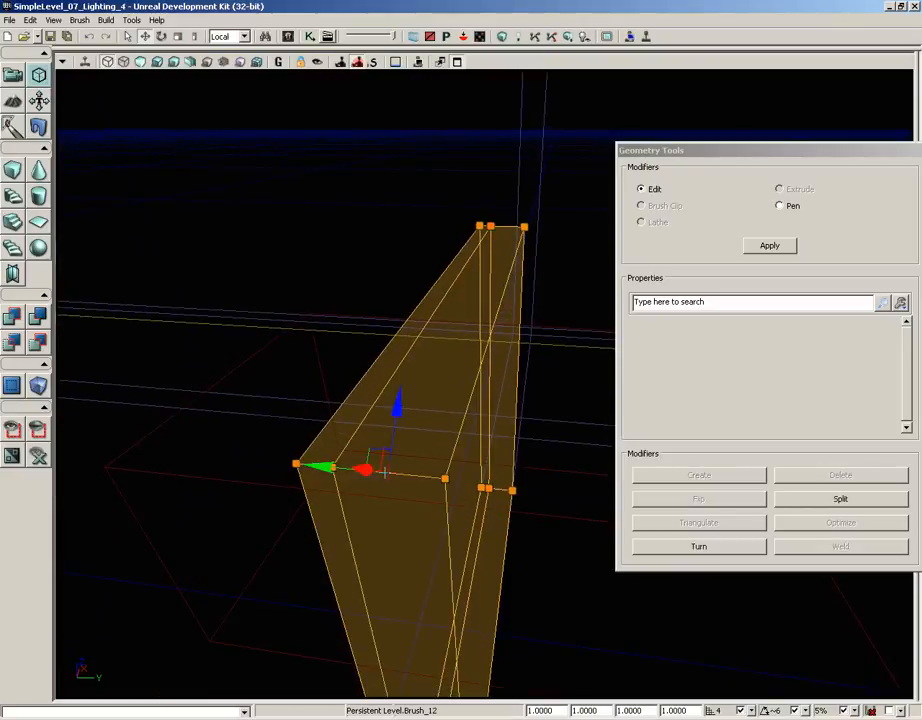
{"action": "left_click", "coordinate": [836, 499]}
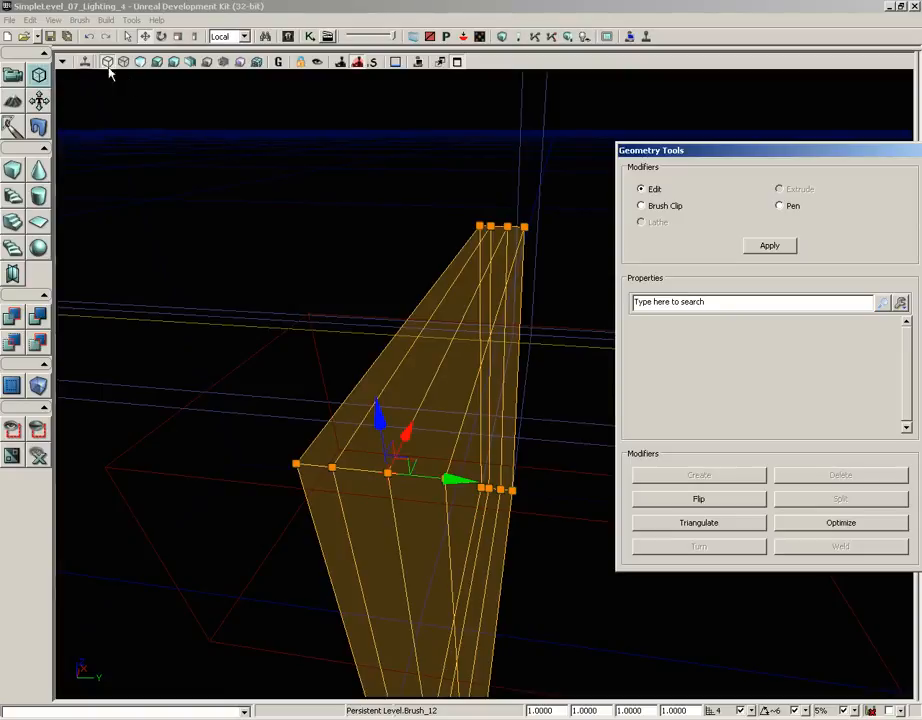
Step: In the Top view, move all vertices of the second split one grid unit toward the opposite face of the doorway brush
{"action": "left_click", "coordinate": [62, 61]}
{"action": "mouse_move", "coordinate": [144, 325]}
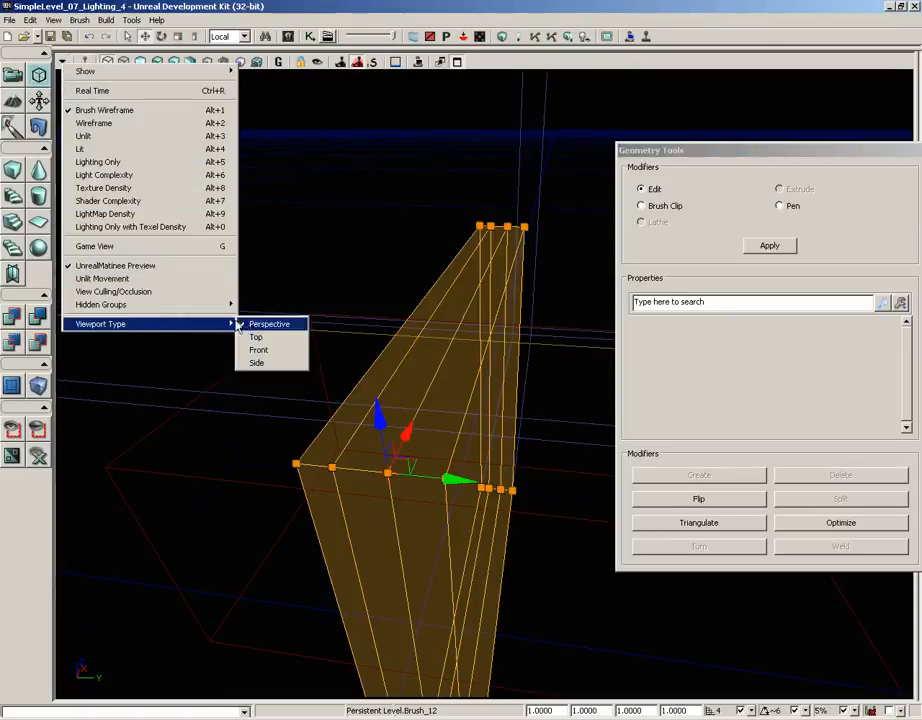
{"action": "left_click", "coordinate": [256, 339]}
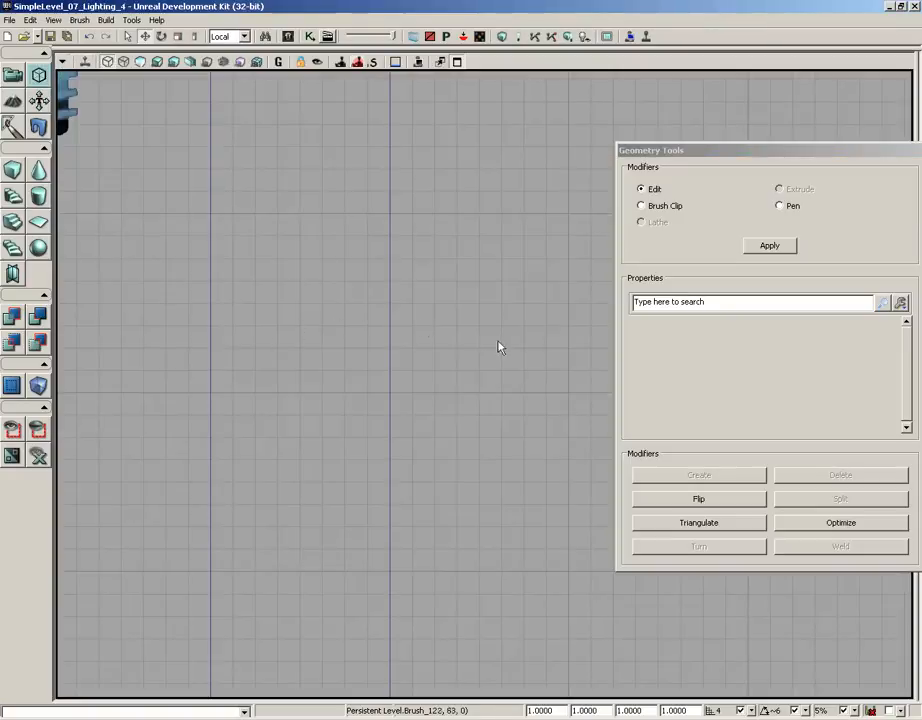
{"action": "scroll", "coordinate": [500, 346], "scroll_direction": "up", "scroll_amount": 3}
{"action": "left_click_drag", "start_coordinate": [482, 383], "coordinate": [502, 622]}
{"action": "left_click_drag", "start_coordinate": [515, 326], "coordinate": [513, 697]}
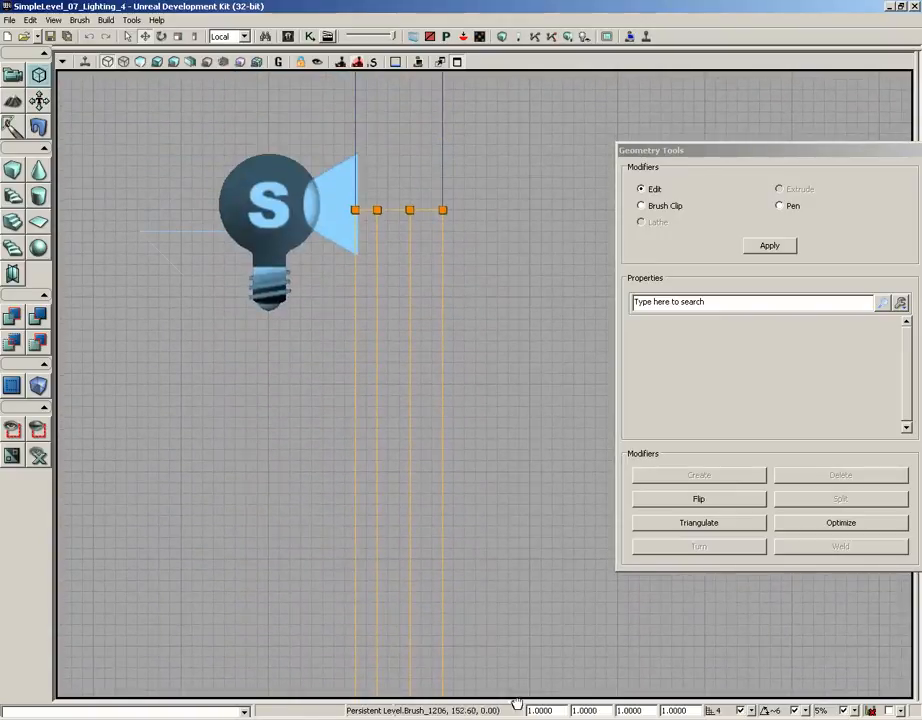
{"action": "left_click", "coordinate": [409, 210]}
{"action": "scroll", "coordinate": [515, 418], "scroll_direction": "down", "scroll_amount": 3}
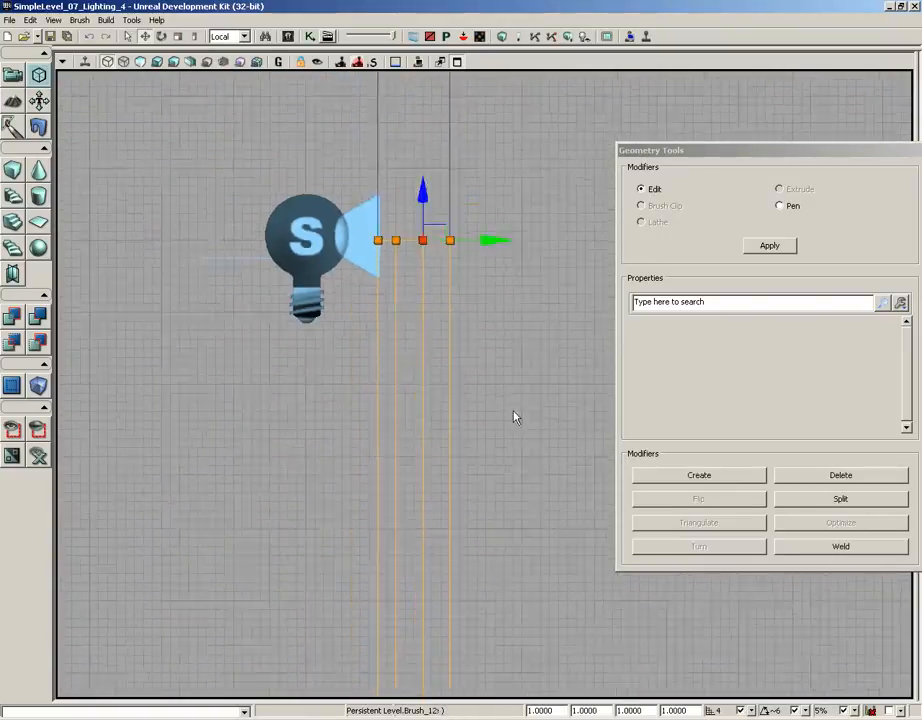
{"action": "left_click_drag", "start_coordinate": [515, 418], "coordinate": [523, 309]}
{"action": "left_click", "coordinate": [442, 606], "text": "ctrl"}
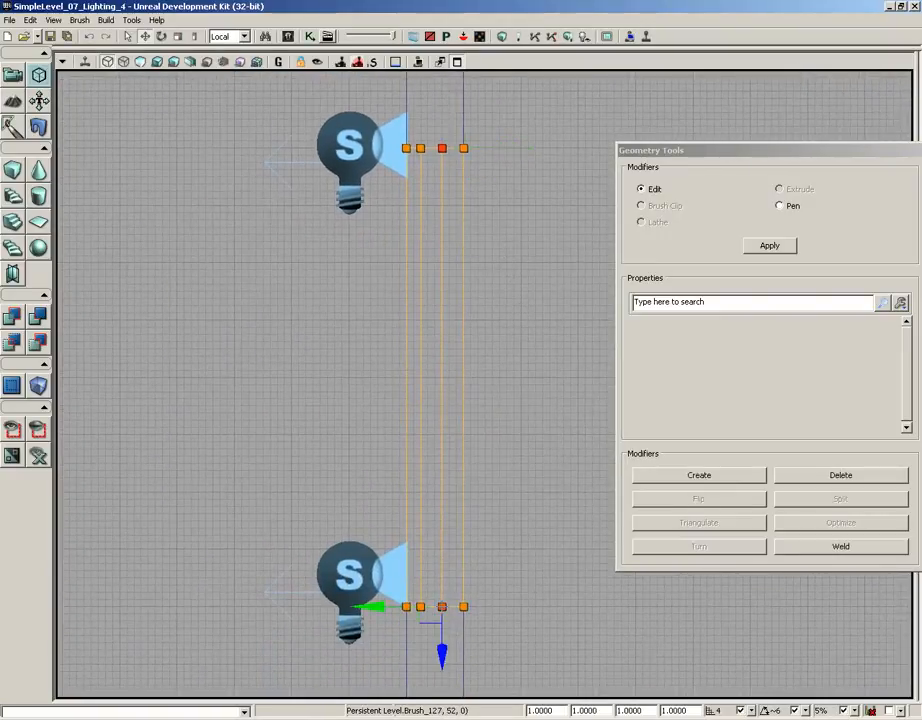
{"action": "left_click_drag", "start_coordinate": [508, 568], "coordinate": [554, 346]}
{"action": "scroll", "coordinate": [484, 399], "scroll_direction": "up", "scroll_amount": 5}
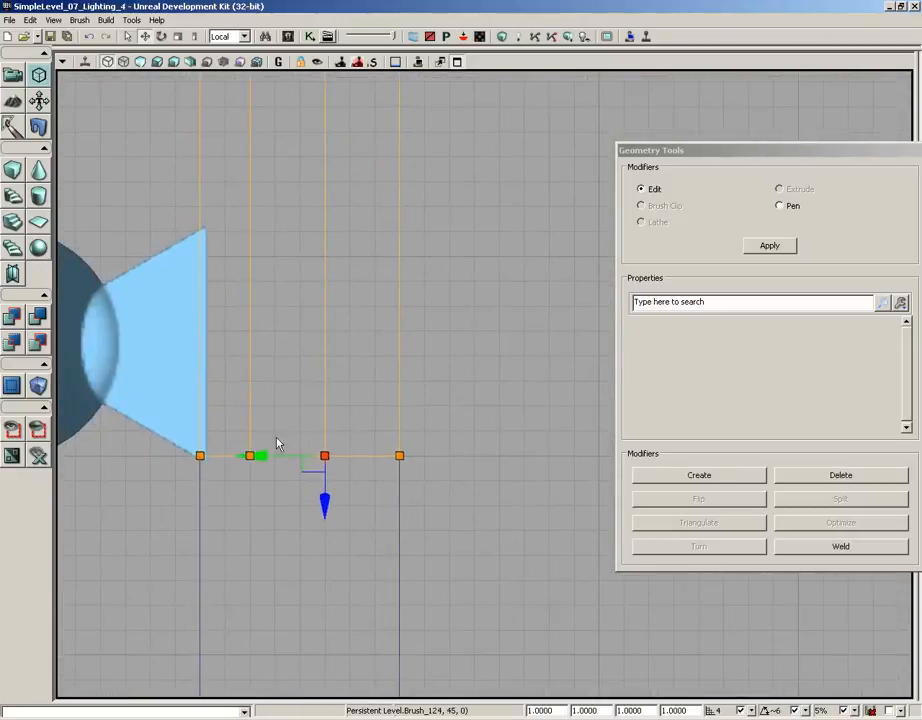
{"action": "left_click_drag", "start_coordinate": [262, 455], "coordinate": [486, 410]}
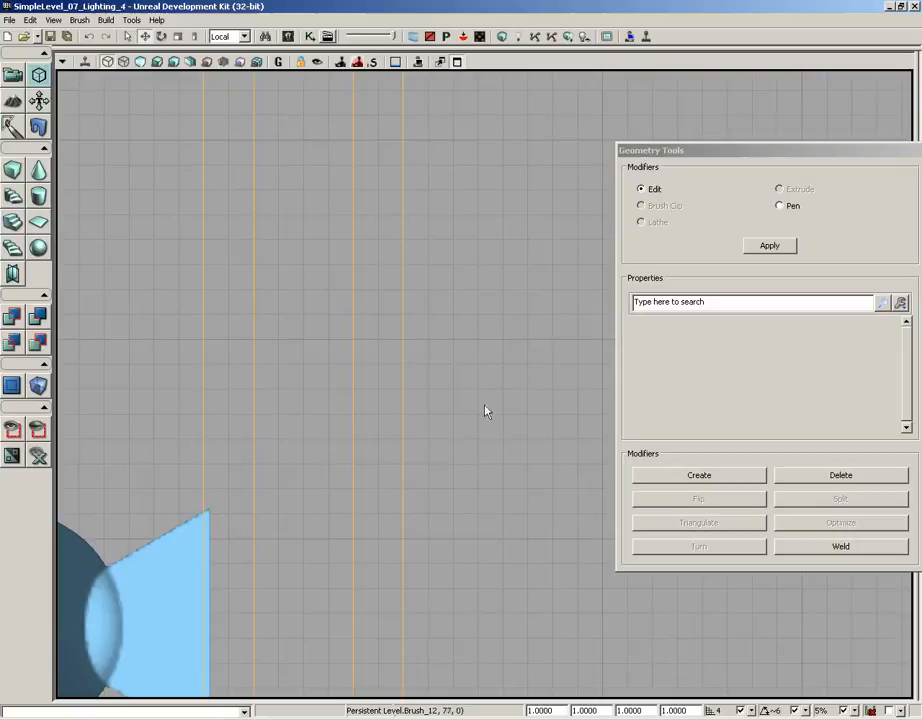
Step: Return to the Perspective view and inspect the subdivided doorway brush from both sides
{"action": "left_click", "coordinate": [63, 61]}
{"action": "mouse_move", "coordinate": [206, 315]}
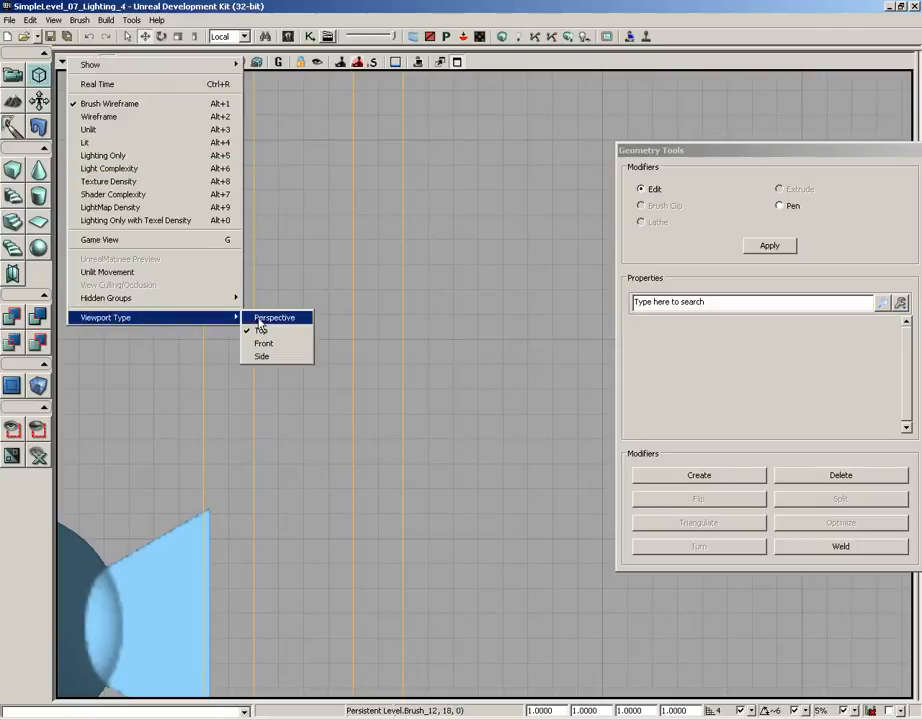
{"action": "left_click", "coordinate": [266, 316]}
{"action": "left_click_drag", "start_coordinate": [383, 305], "coordinate": [329, 414]}
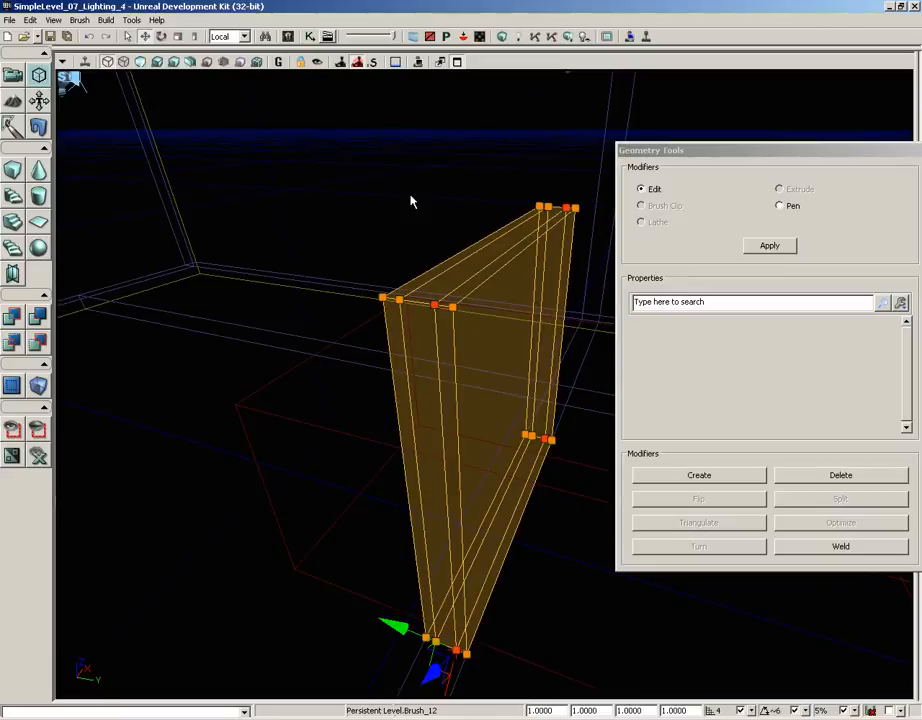
{"action": "mouse_move", "coordinate": [422, 200]}
{"action": "left_mouse_down"}
{"action": "mouse_move", "coordinate": [356, 249]}
{"action": "mouse_move", "coordinate": [523, 230]}
{"action": "mouse_move", "coordinate": [440, 74]}
{"action": "mouse_move", "coordinate": [298, 74]}
{"action": "mouse_move", "coordinate": [376, 76]}
{"action": "mouse_move", "coordinate": [426, 199]}
{"action": "left_mouse_up"}
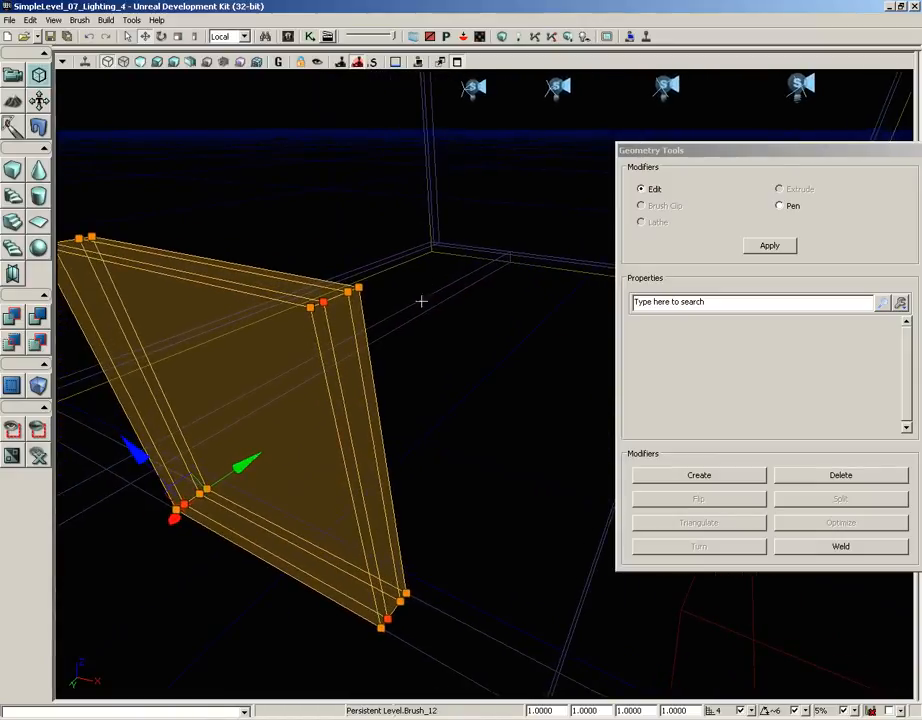
Step: Extrude the wide middle face at one end of the doorway brush outward along its length
{"action": "left_click", "coordinate": [358, 391]}
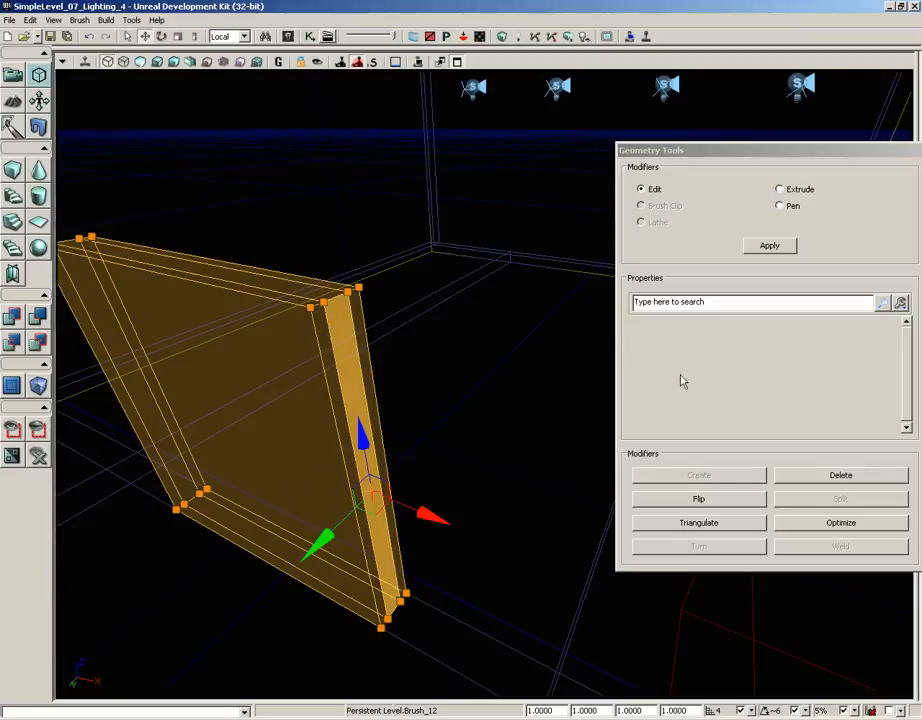
{"action": "left_click", "coordinate": [781, 190]}
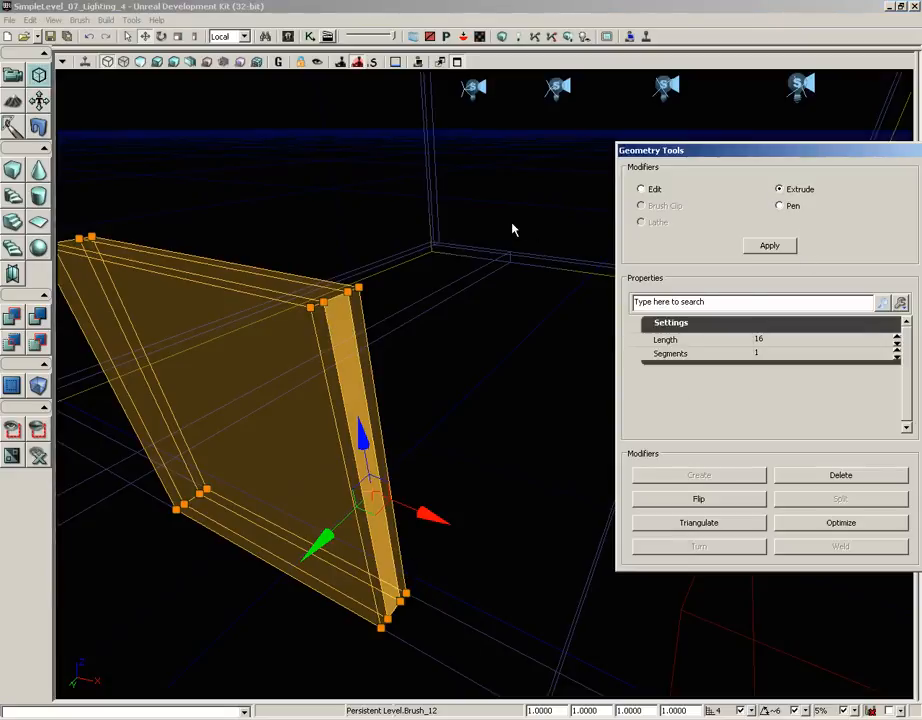
{"action": "mouse_move", "coordinate": [514, 230]}
{"action": "left_mouse_down"}
{"action": "mouse_move", "coordinate": [496, 241]}
{"action": "mouse_move", "coordinate": [504, 274]}
{"action": "left_mouse_up"}
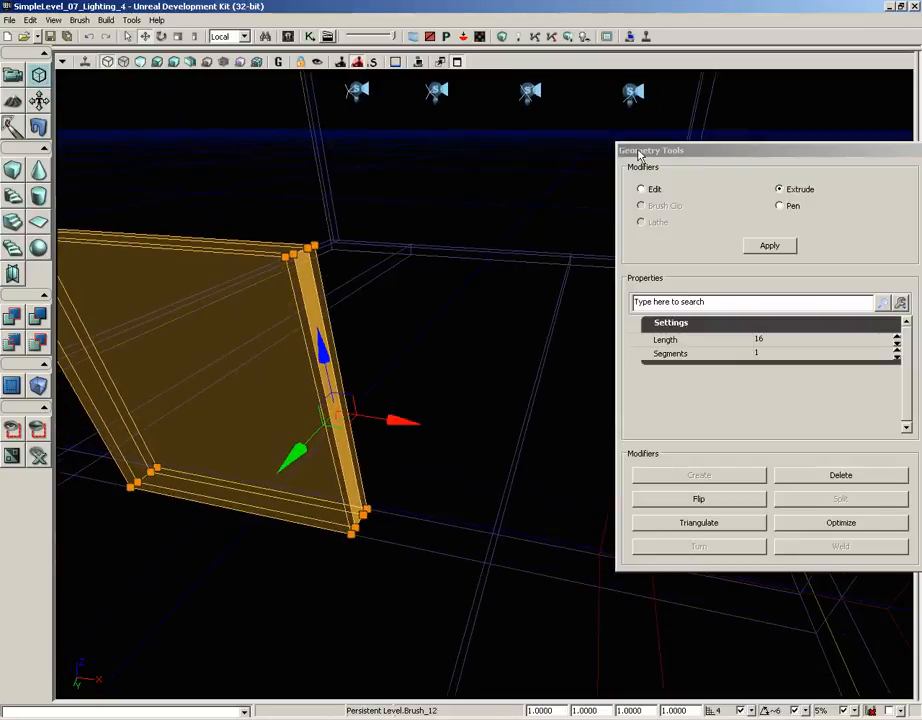
{"action": "left_click_drag", "start_coordinate": [642, 152], "coordinate": [623, 152]}
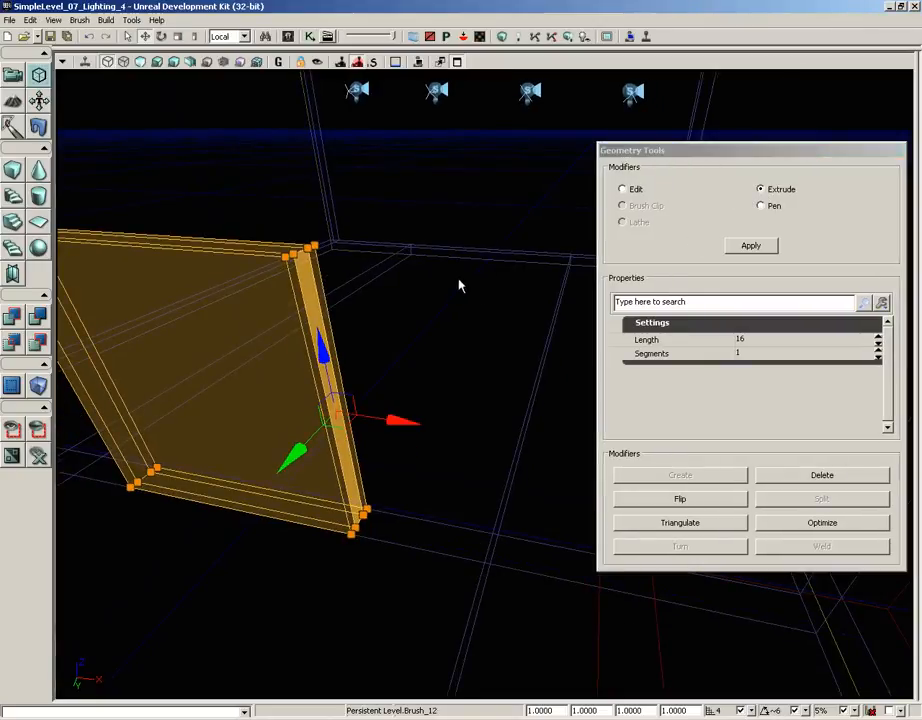
{"action": "left_click_drag", "start_coordinate": [459, 284], "coordinate": [428, 315]}
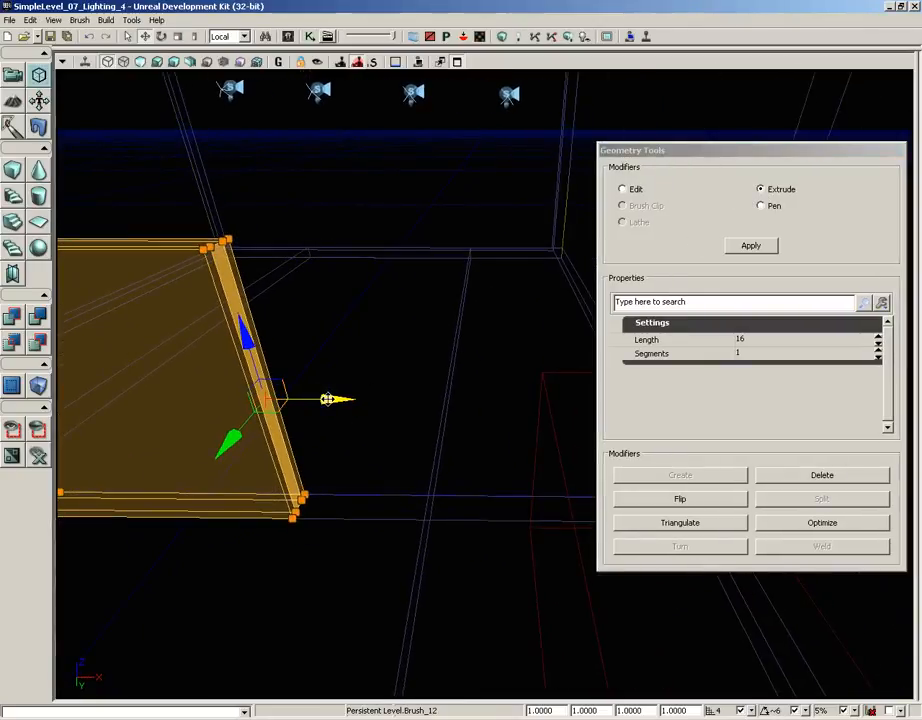
{"action": "left_click_drag", "start_coordinate": [325, 400], "coordinate": [402, 398]}
Step: Extrude the middle face at the opposite end of the doorway brush outward by one grid unit
{"action": "mouse_move", "coordinate": [426, 556]}
{"action": "middle_mouse_down"}
{"action": "mouse_move", "coordinate": [379, 554]}
{"action": "mouse_move", "coordinate": [428, 562]}
{"action": "middle_mouse_up"}
{"action": "right_click_drag", "start_coordinate": [428, 562], "coordinate": [463, 551]}
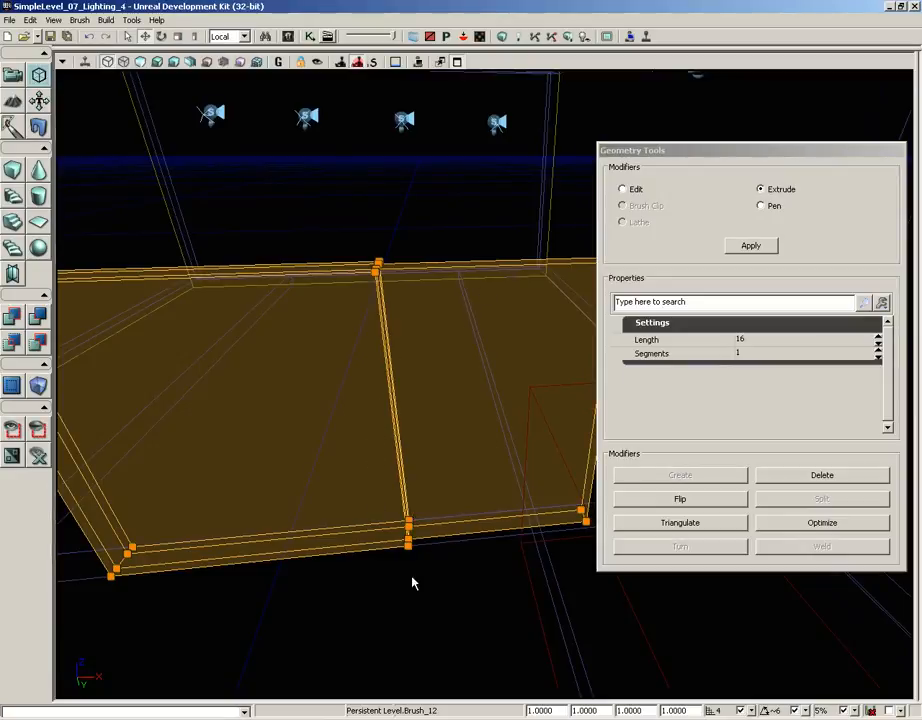
{"action": "right_click_drag", "start_coordinate": [329, 589], "coordinate": [331, 624]}
{"action": "left_click_drag", "start_coordinate": [331, 624], "coordinate": [331, 686]}
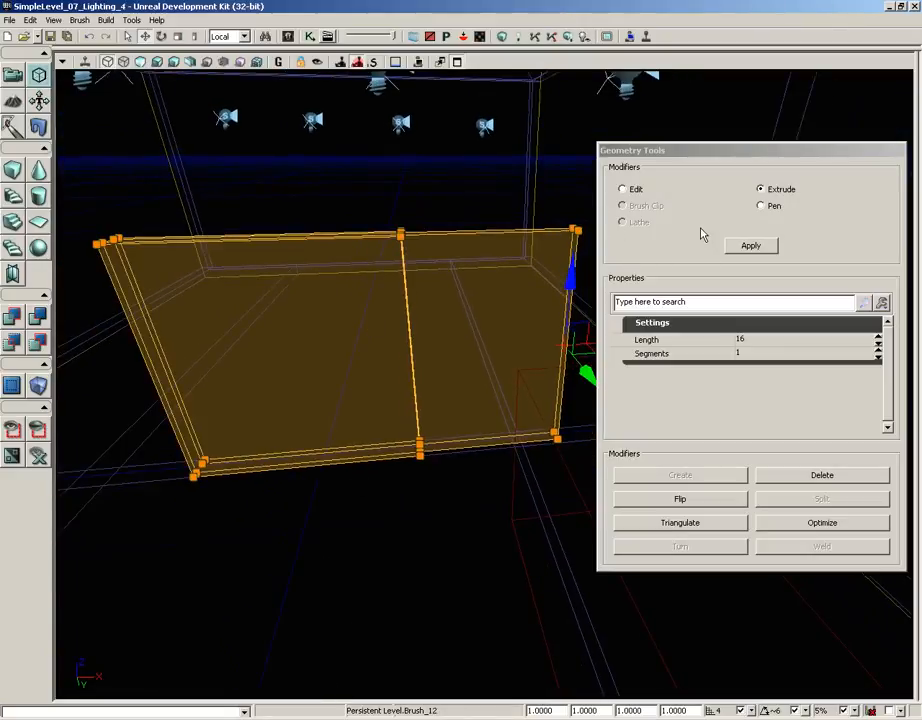
{"action": "mouse_move", "coordinate": [364, 482]}
{"action": "left_mouse_down"}
{"action": "mouse_move", "coordinate": [323, 517]}
{"action": "mouse_move", "coordinate": [183, 459]}
{"action": "mouse_move", "coordinate": [187, 401]}
{"action": "mouse_move", "coordinate": [317, 323]}
{"action": "mouse_move", "coordinate": [270, 317]}
{"action": "mouse_move", "coordinate": [376, 491]}
{"action": "left_mouse_up"}
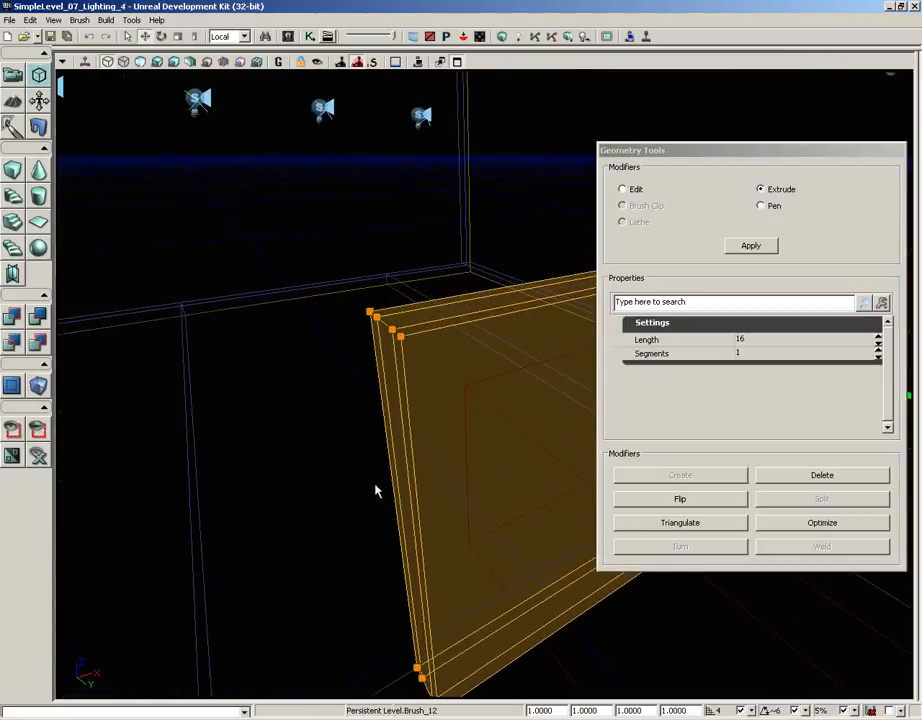
{"action": "left_click", "coordinate": [396, 454]}
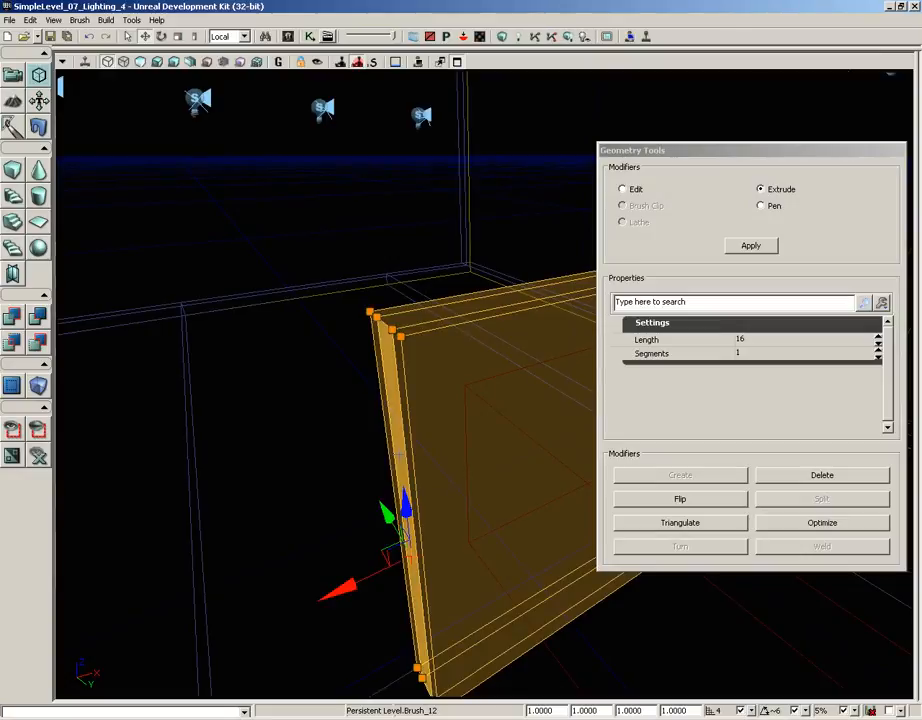
{"action": "mouse_move", "coordinate": [294, 440]}
{"action": "left_mouse_down"}
{"action": "mouse_move", "coordinate": [294, 452]}
{"action": "mouse_move", "coordinate": [283, 428]}
{"action": "mouse_move", "coordinate": [298, 458]}
{"action": "left_mouse_up"}
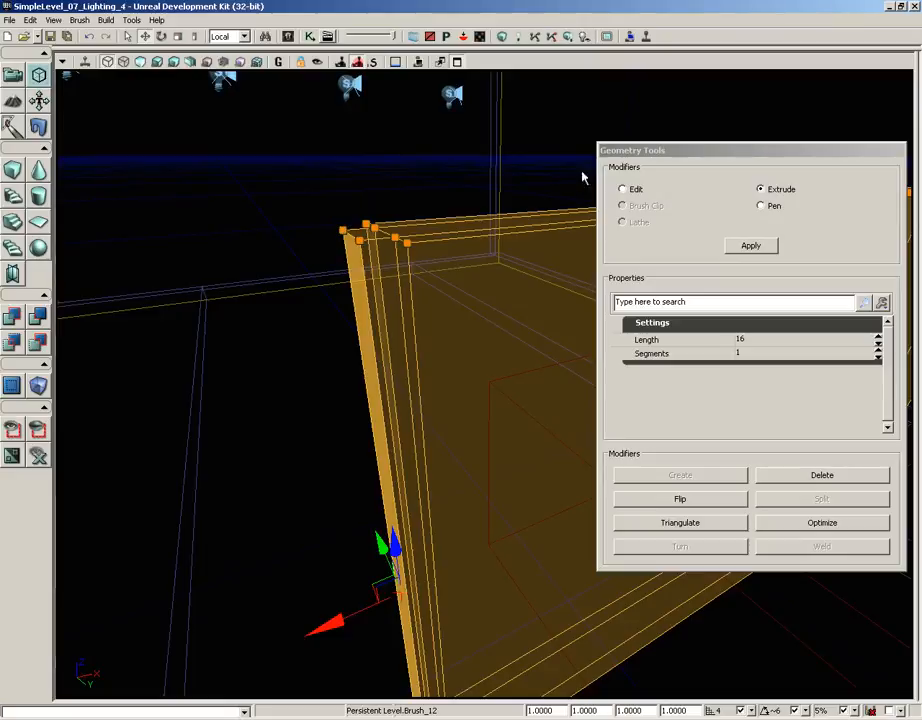
Step: Return to the Edit modifier and show the newly extruded end of the doorway brush in the Top view
{"action": "left_click", "coordinate": [622, 189]}
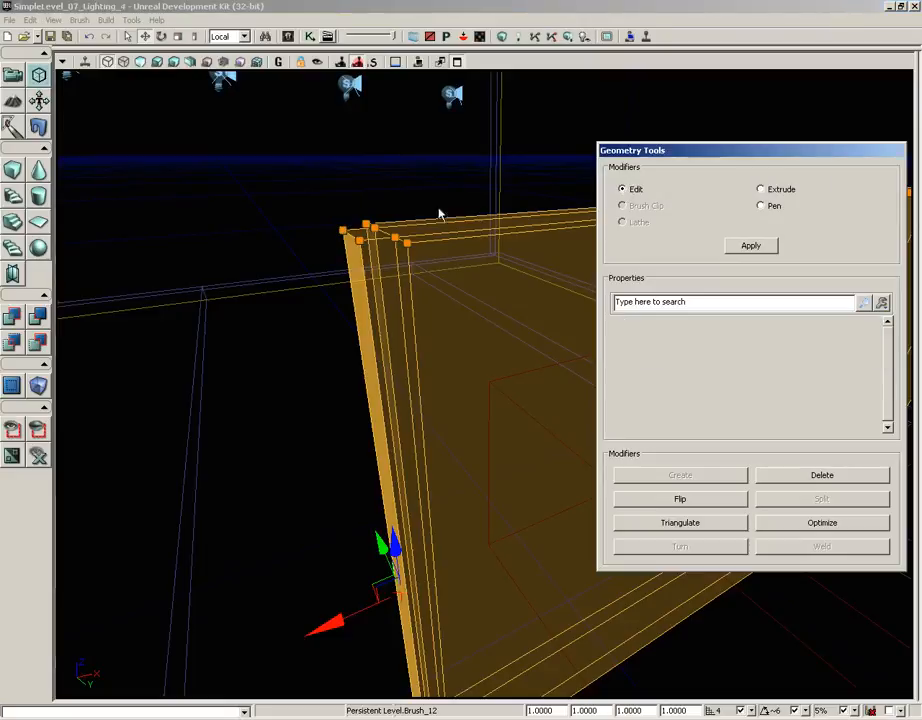
{"action": "left_click_drag", "start_coordinate": [329, 621], "coordinate": [335, 622]}
{"action": "mouse_move", "coordinate": [279, 425]}
{"action": "left_mouse_down"}
{"action": "mouse_move", "coordinate": [263, 417]}
{"action": "mouse_move", "coordinate": [265, 375]}
{"action": "mouse_move", "coordinate": [354, 383]}
{"action": "left_mouse_up"}
{"action": "right_click_drag", "start_coordinate": [432, 358], "coordinate": [462, 434]}
{"action": "mouse_move", "coordinate": [462, 434]}
{"action": "left_mouse_down"}
{"action": "mouse_move", "coordinate": [463, 415]}
{"action": "mouse_move", "coordinate": [438, 412]}
{"action": "left_mouse_up"}
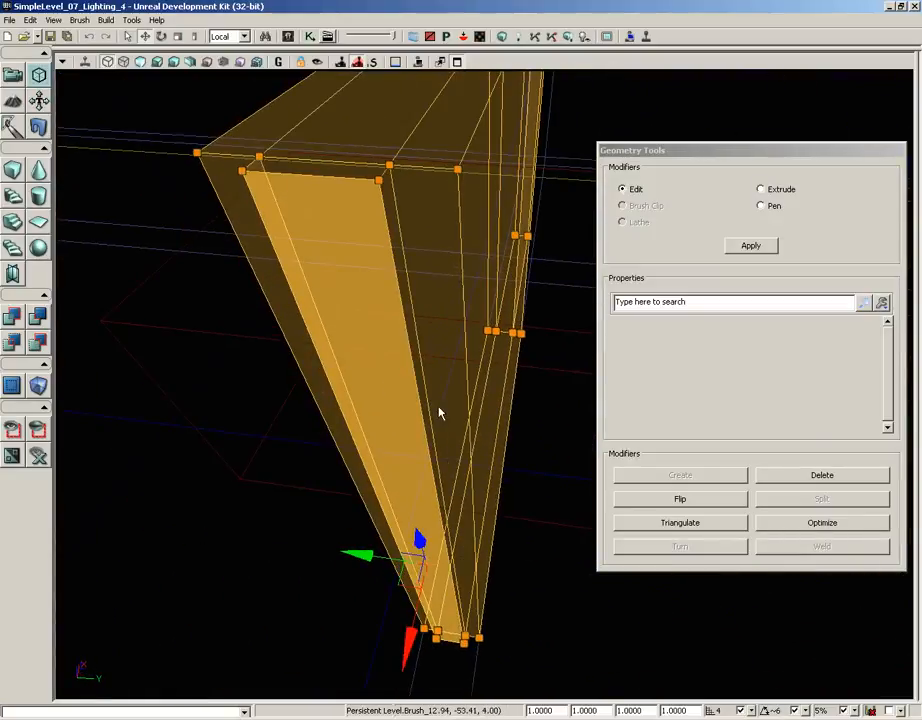
{"action": "left_click", "coordinate": [60, 62]}
{"action": "mouse_move", "coordinate": [118, 320]}
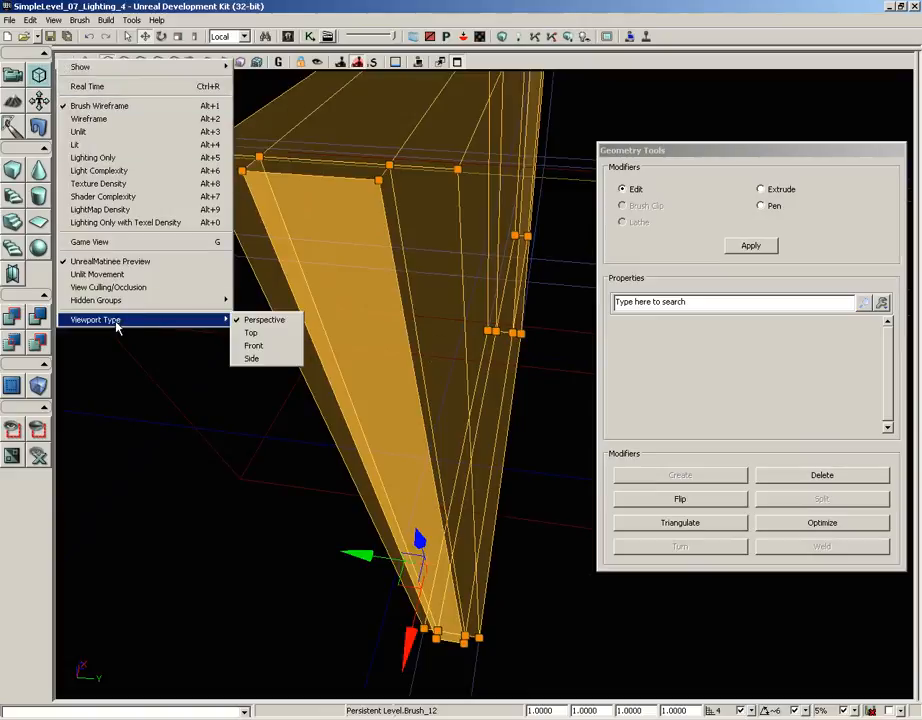
{"action": "left_click", "coordinate": [250, 333]}
{"action": "mouse_move", "coordinate": [323, 286]}
{"action": "left_mouse_down"}
{"action": "mouse_move", "coordinate": [391, 410]}
{"action": "mouse_move", "coordinate": [402, 393]}
{"action": "mouse_move", "coordinate": [424, 457]}
{"action": "mouse_move", "coordinate": [480, 545]}
{"action": "left_mouse_up"}
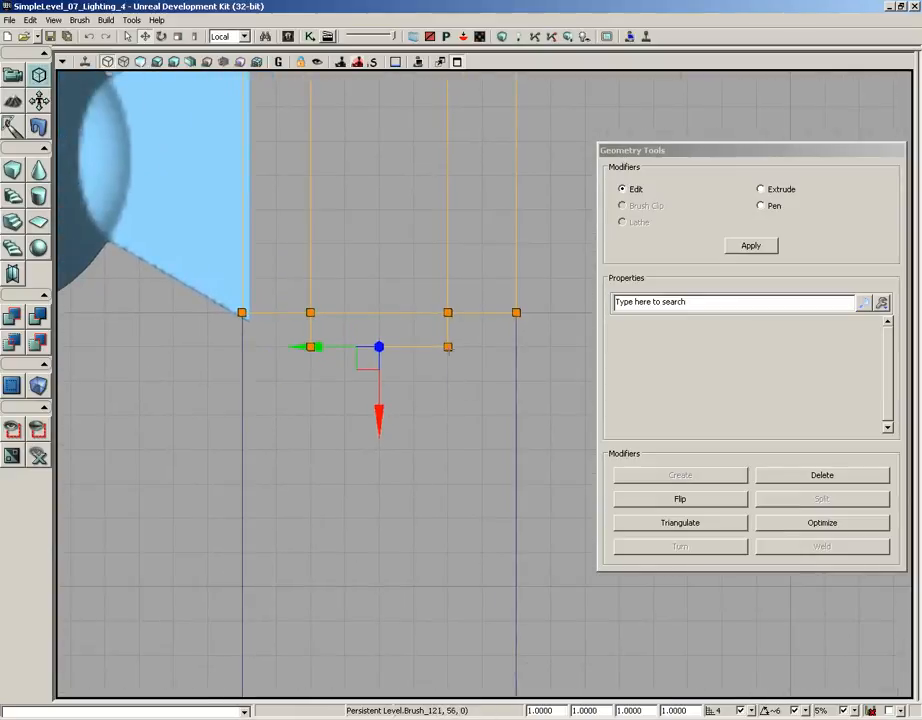
Step: Using World coordinates, move both outer corners of the extrusion one grid unit inward to taper it
{"action": "left_click", "coordinate": [447, 346]}
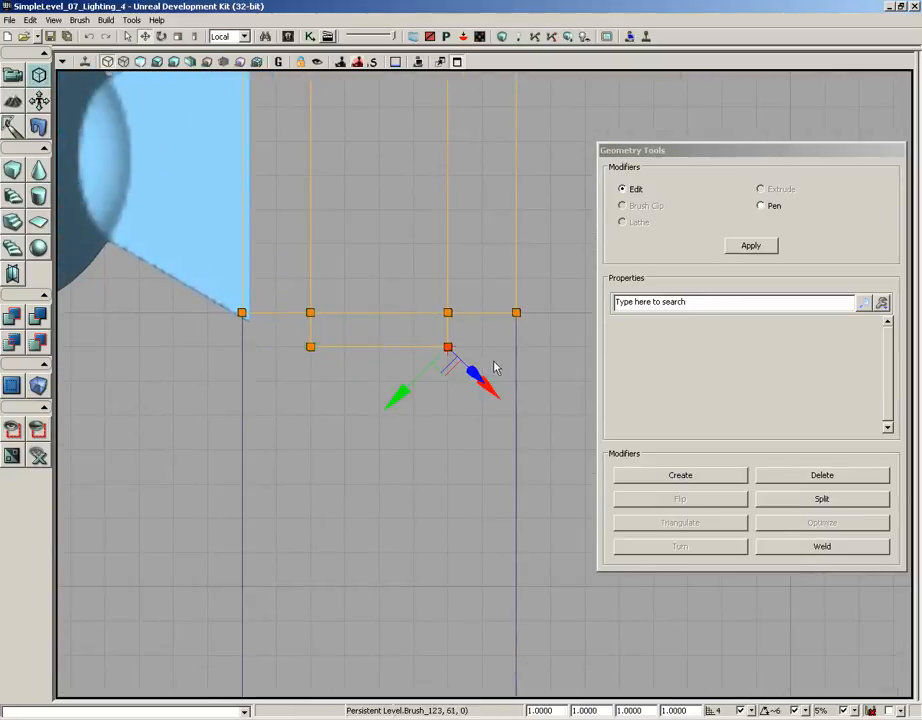
{"action": "left_click", "coordinate": [243, 37]}
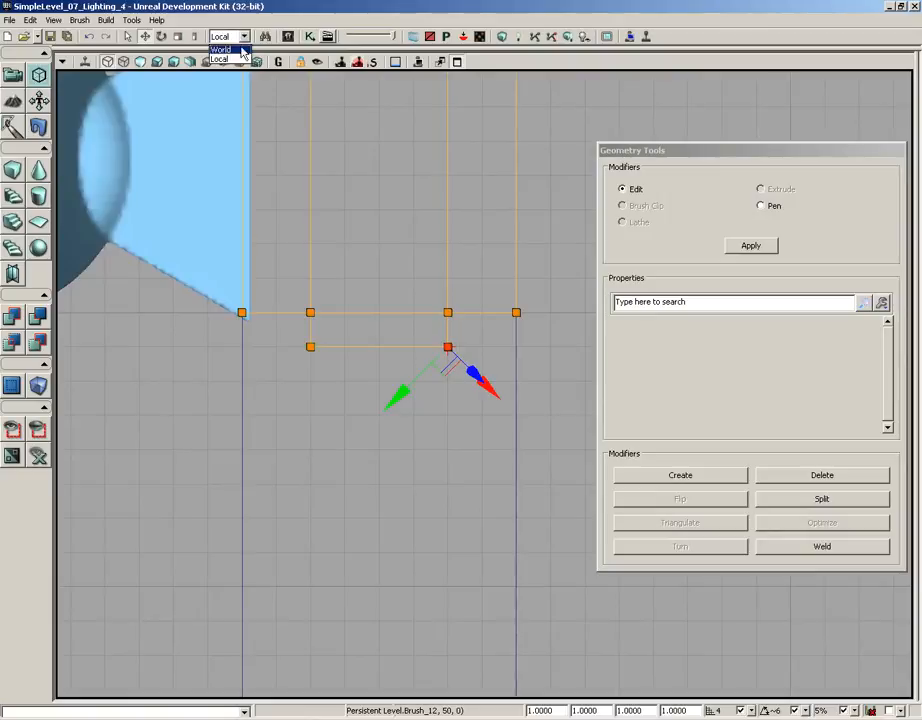
{"action": "left_click", "coordinate": [241, 50]}
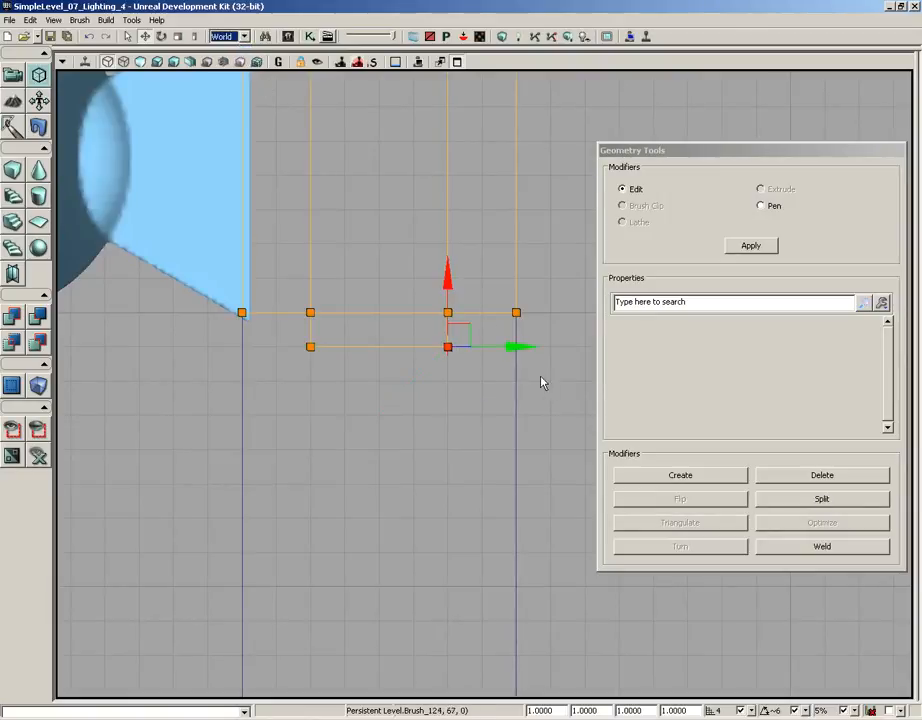
{"action": "mouse_move", "coordinate": [520, 346]}
{"action": "left_mouse_down"}
{"action": "mouse_move", "coordinate": [368, 344]}
{"action": "mouse_move", "coordinate": [397, 360]}
{"action": "left_mouse_up"}
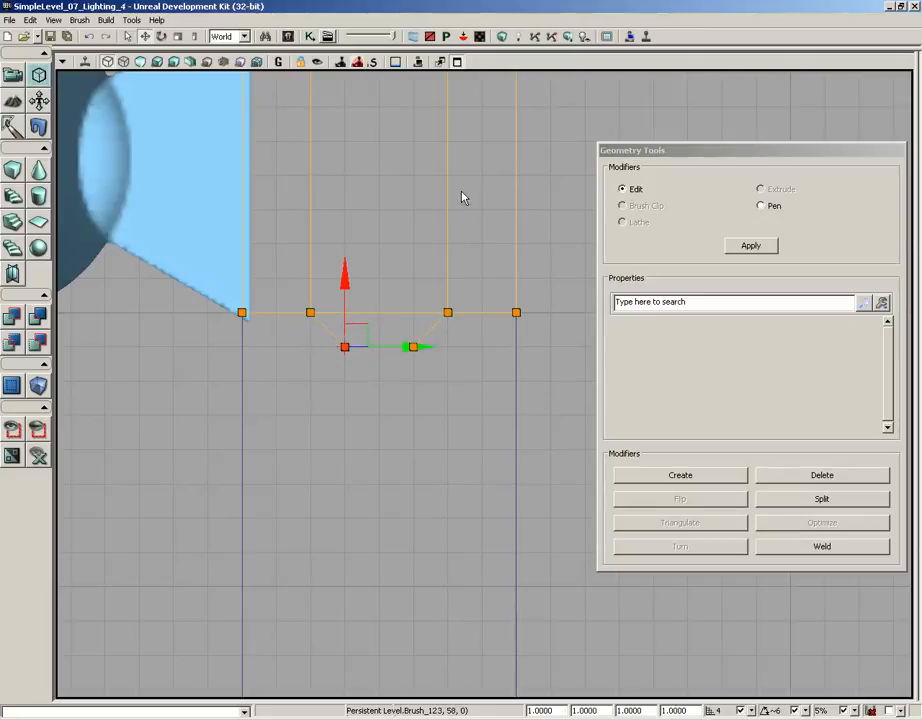
Step: Return the viewport to Perspective and leave geometry mode for camera mode
{"action": "left_click", "coordinate": [62, 62]}
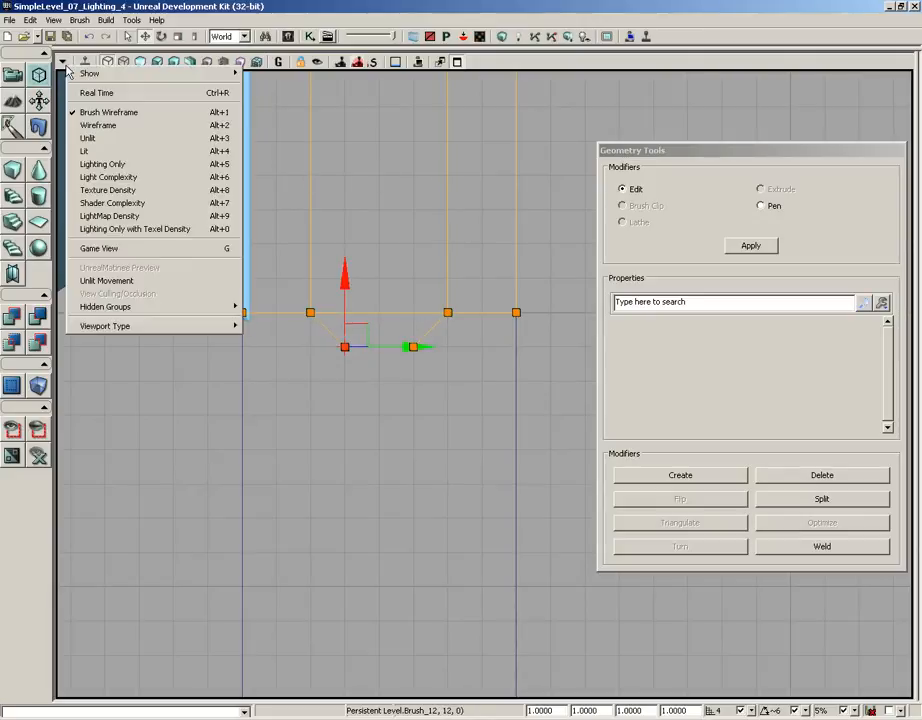
{"action": "mouse_move", "coordinate": [103, 327]}
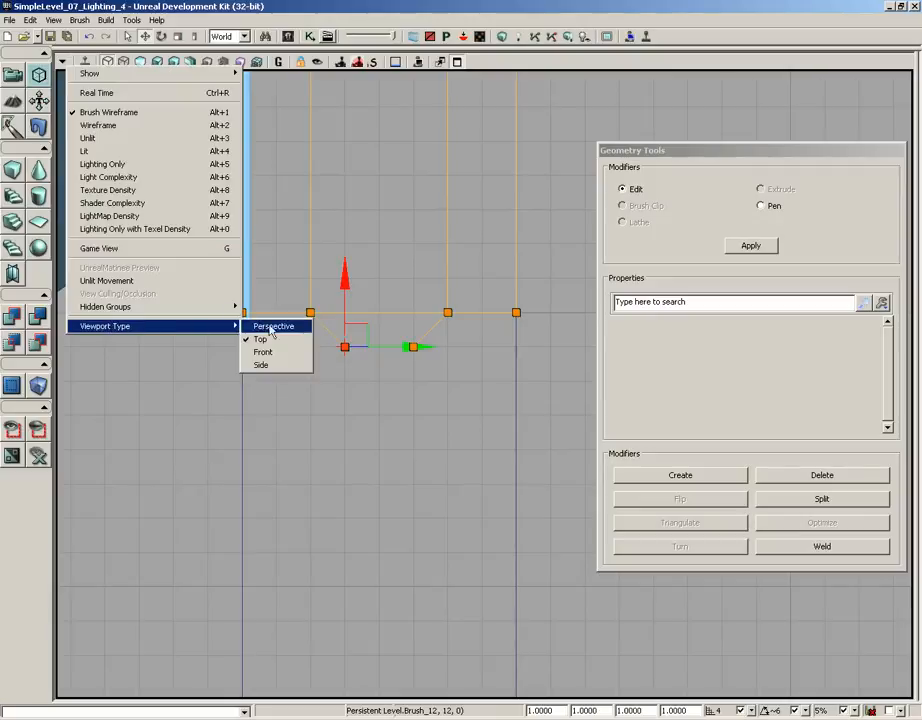
{"action": "left_click", "coordinate": [269, 327]}
{"action": "mouse_move", "coordinate": [311, 274]}
{"action": "left_mouse_down"}
{"action": "mouse_move", "coordinate": [255, 333]}
{"action": "mouse_move", "coordinate": [401, 317]}
{"action": "left_mouse_up"}
{"action": "right_click_drag", "start_coordinate": [401, 317], "coordinate": [330, 216]}
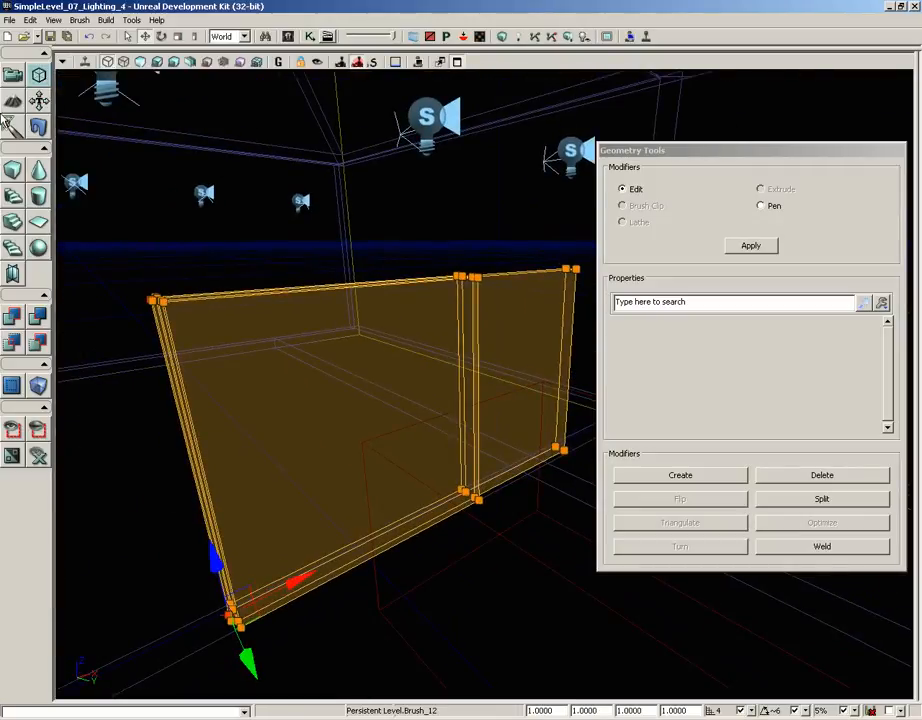
{"action": "left_click", "coordinate": [13, 74]}
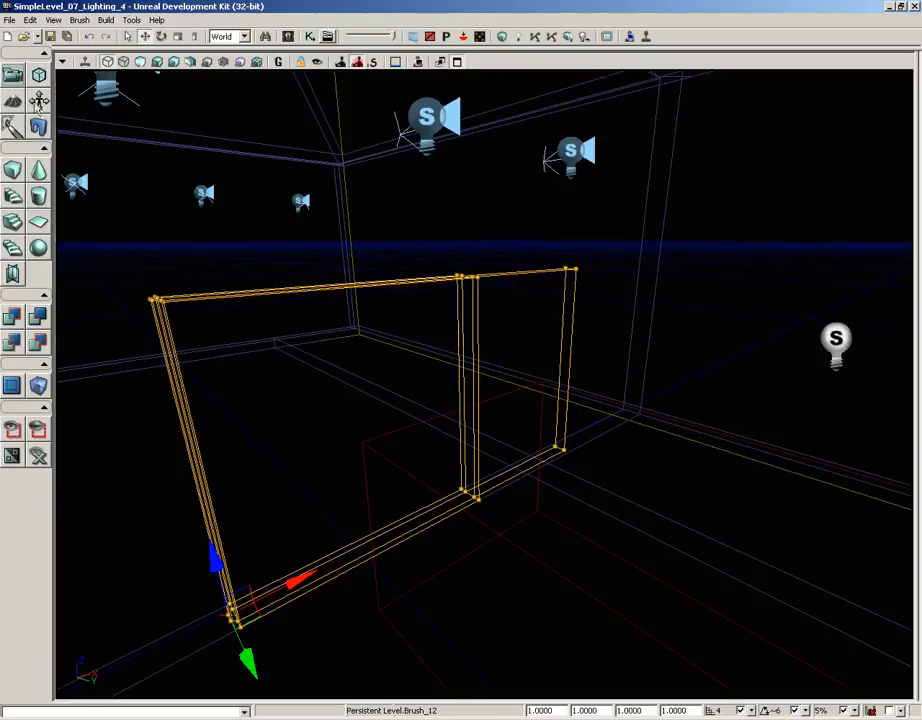
Step: Show the level in Lit mode and rebuild its geometry, closing the map check report
{"action": "left_click", "coordinate": [157, 62]}
{"action": "mouse_move", "coordinate": [368, 270]}
{"action": "left_mouse_down"}
{"action": "mouse_move", "coordinate": [354, 274]}
{"action": "mouse_move", "coordinate": [321, 154]}
{"action": "mouse_move", "coordinate": [376, 266]}
{"action": "mouse_move", "coordinate": [354, 249]}
{"action": "mouse_move", "coordinate": [354, 282]}
{"action": "left_mouse_up"}
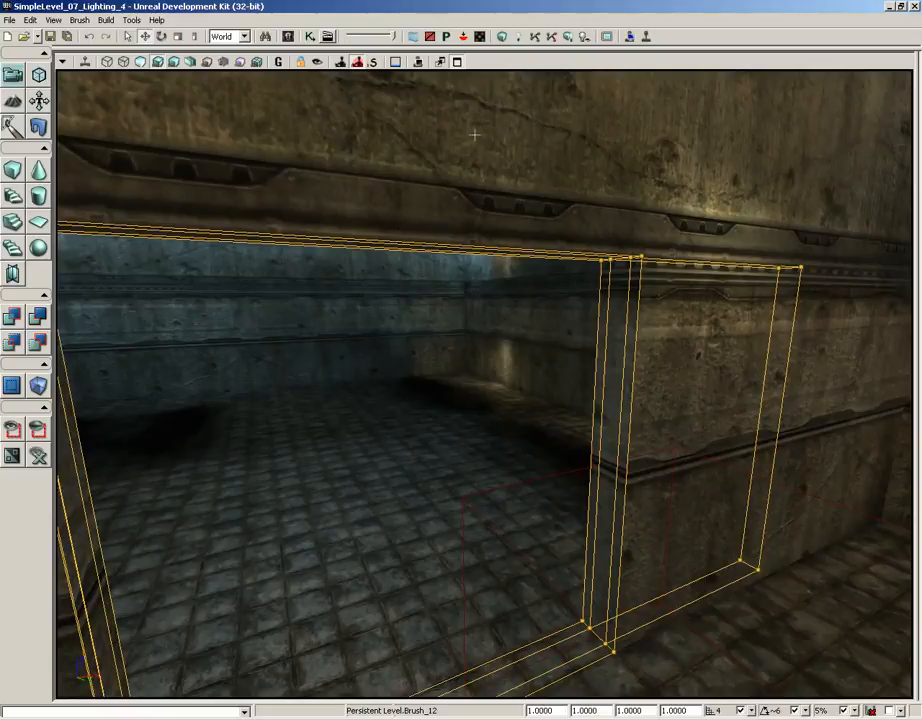
{"action": "left_click", "coordinate": [502, 37]}
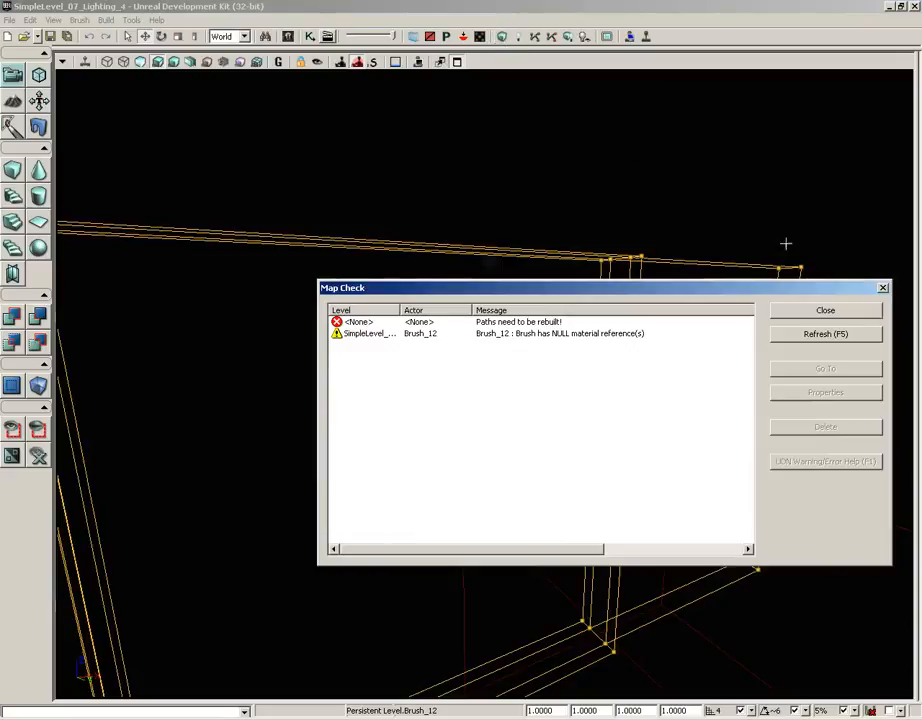
{"action": "left_click", "coordinate": [826, 311]}
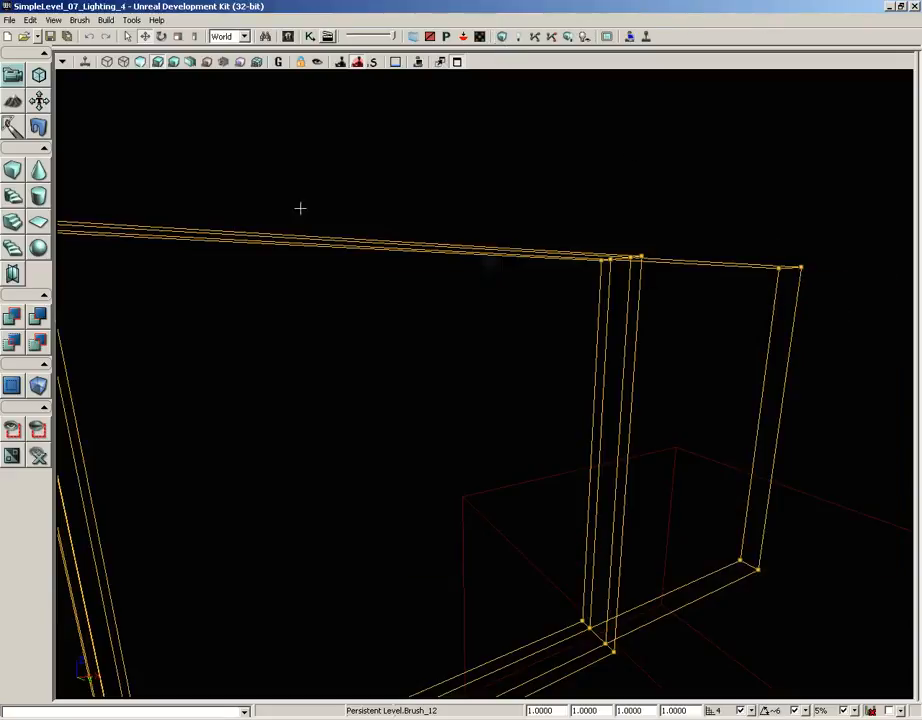
Step: Show the level in Unlit mode and bring the untextured strips on the door jamb into close view
{"action": "left_click", "coordinate": [140, 62]}
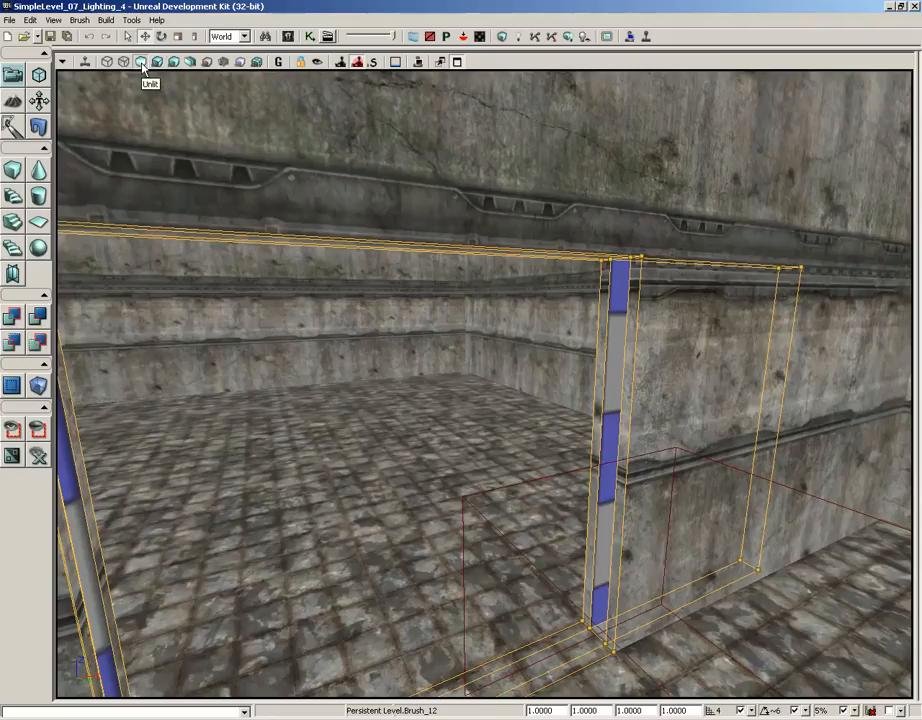
{"action": "left_click_drag", "start_coordinate": [152, 92], "coordinate": [248, 86]}
{"action": "left_click_drag", "start_coordinate": [583, 241], "coordinate": [640, 222]}
{"action": "right_click_drag", "start_coordinate": [640, 222], "coordinate": [800, 245]}
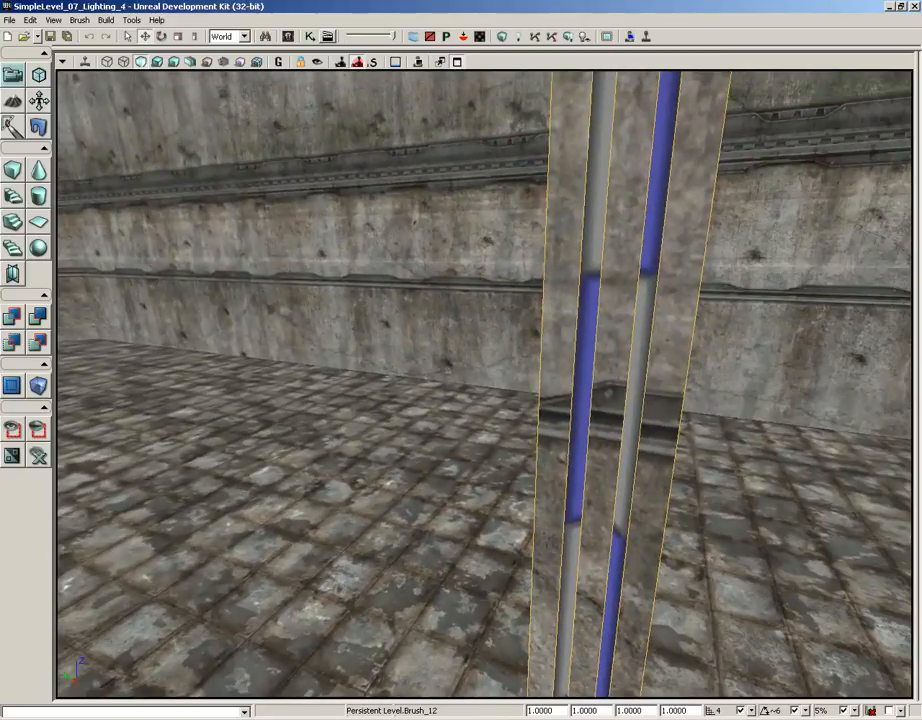
Step: Select the long wall surface behind the door jamb as the material source for the untextured strips
{"action": "left_click", "coordinate": [560, 400]}
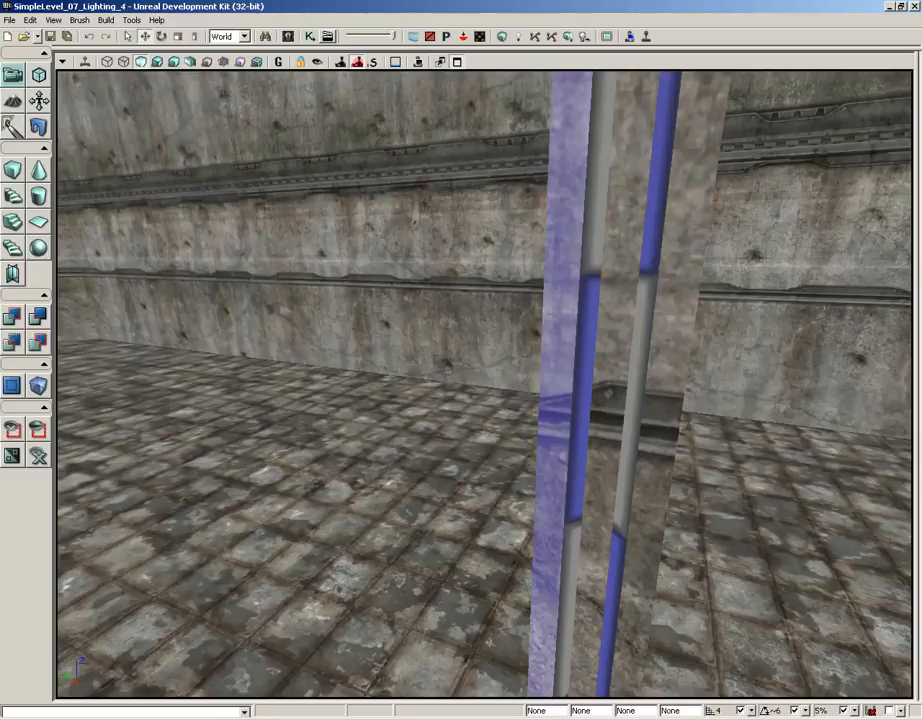
{"action": "left_click", "coordinate": [553, 316], "text": "alt"}
{"action": "left_click_drag", "start_coordinate": [511, 309], "coordinate": [511, 240]}
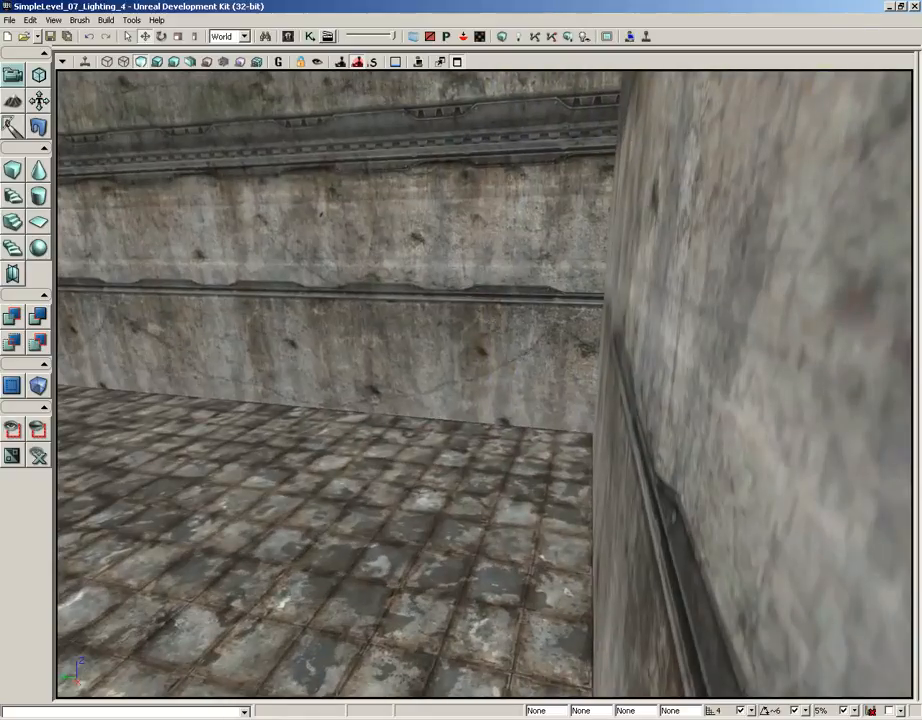
{"action": "left_click", "coordinate": [511, 309]}
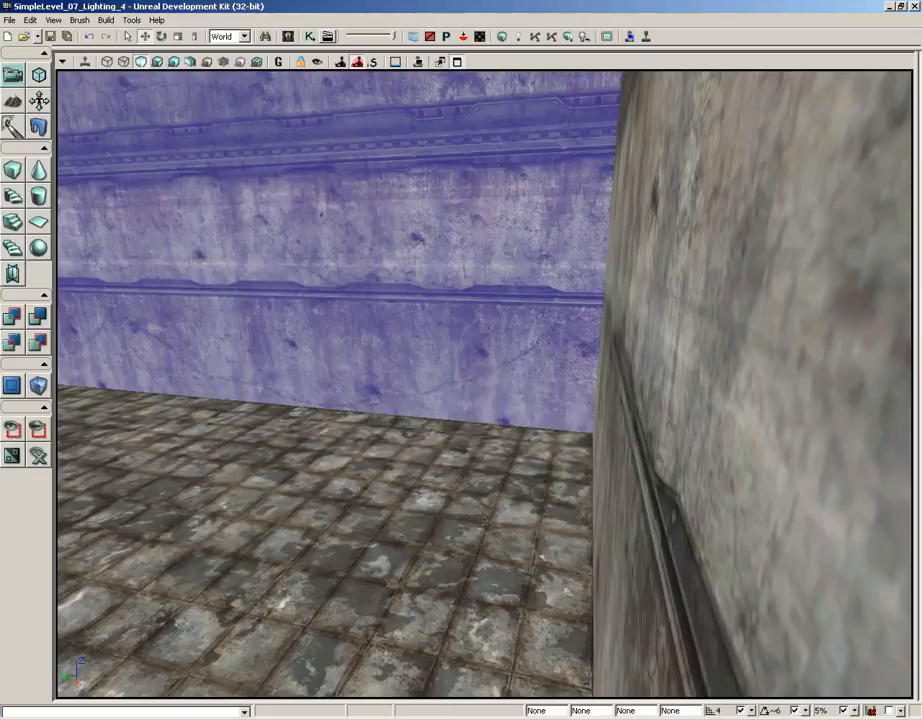
{"action": "left_click_drag", "start_coordinate": [511, 309], "coordinate": [511, 385]}
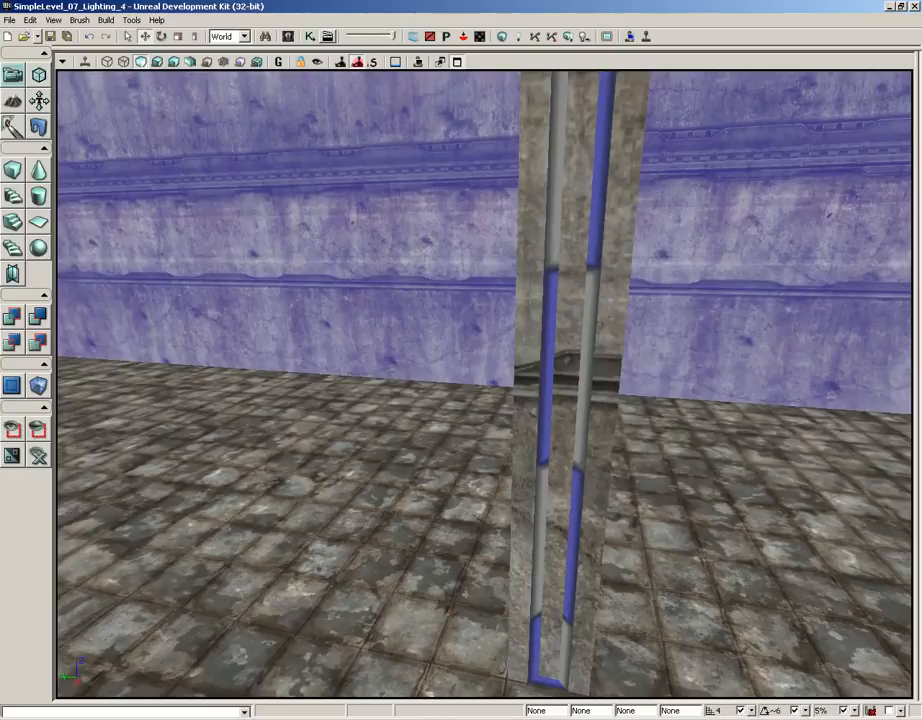
{"action": "middle_click_drag", "start_coordinate": [541, 297], "coordinate": [690, 312]}
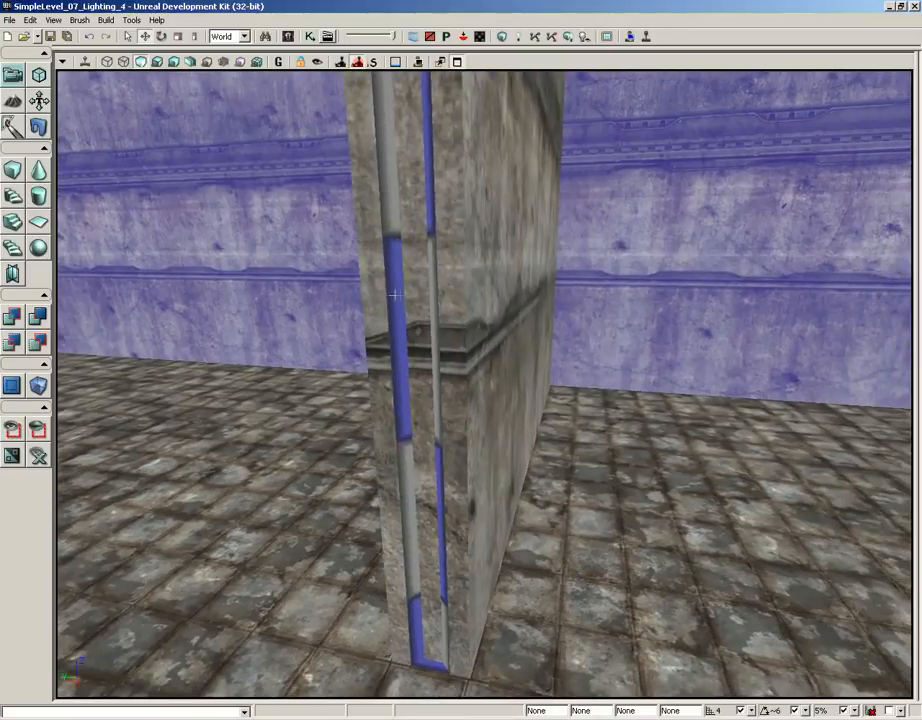
Step: Apply the wall material to the two untextured vertical strips on the door jamb
{"action": "left_click", "coordinate": [395, 297], "text": "alt"}
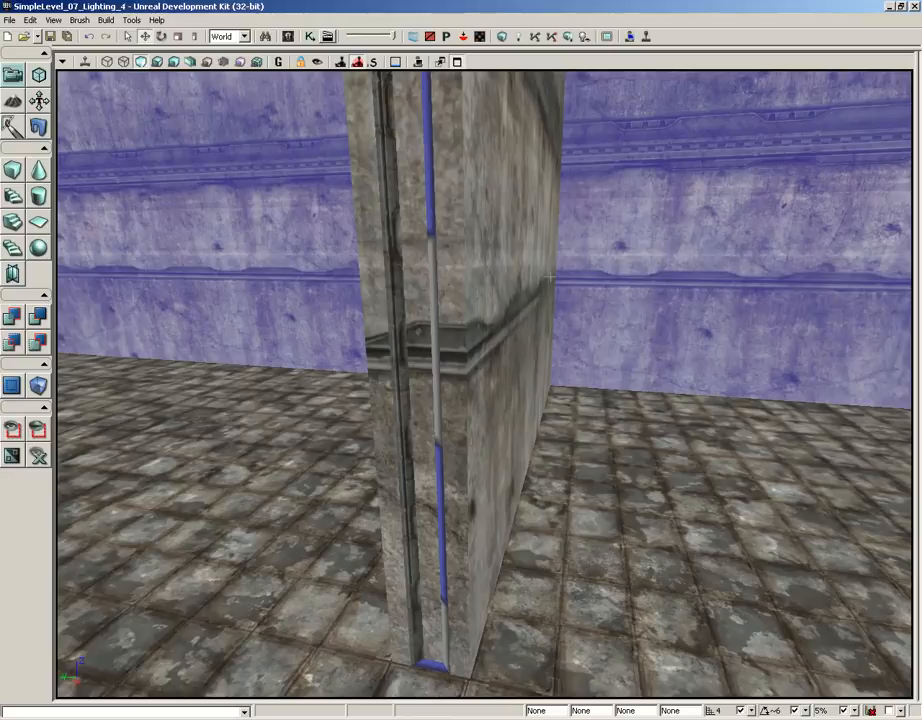
{"action": "left_click_drag", "start_coordinate": [556, 280], "coordinate": [700, 300]}
{"action": "middle_click_drag", "start_coordinate": [484, 383], "coordinate": [340, 383]}
{"action": "left_click_drag", "start_coordinate": [484, 383], "coordinate": [560, 340]}
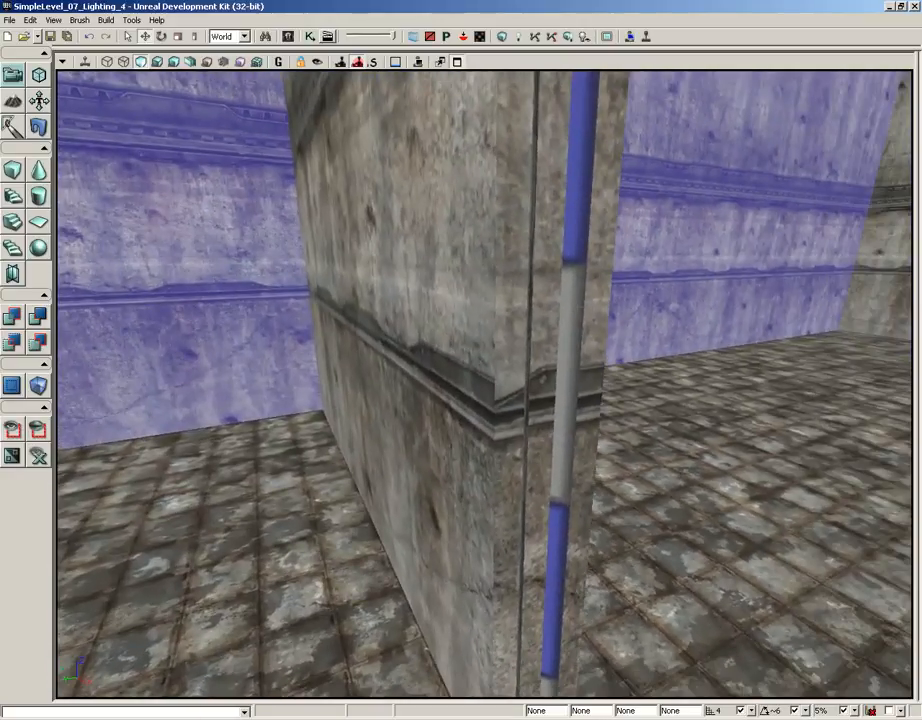
{"action": "left_click", "coordinate": [570, 310], "text": "alt"}
{"action": "left_click_drag", "start_coordinate": [530, 287], "coordinate": [485, 287]}
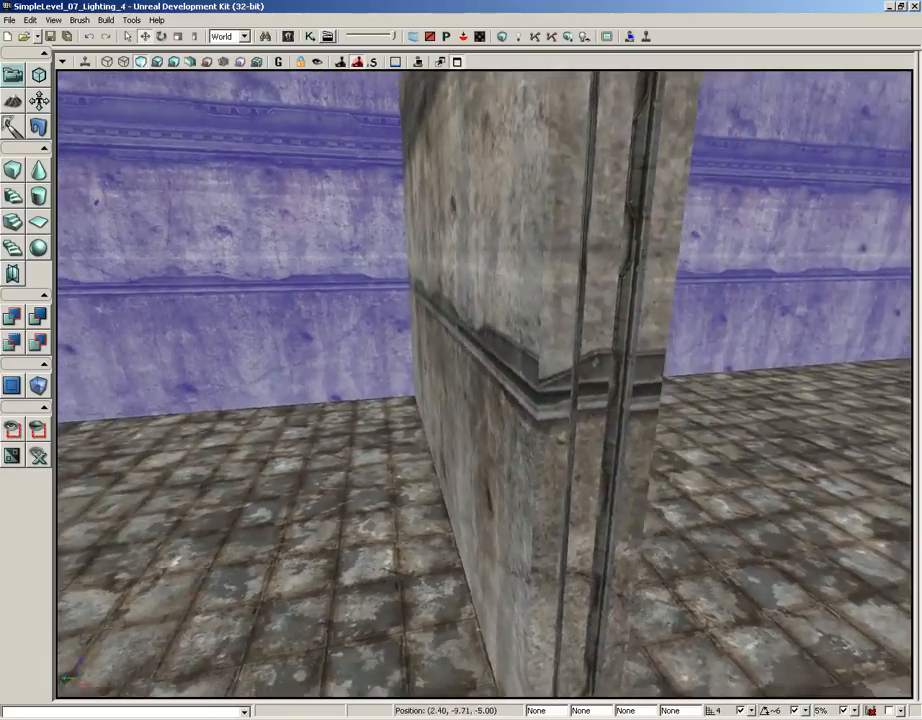
Step: Apply the wall material to the untextured recessed faces of the other door jamb, including the small triangular face near its top
{"action": "middle_click_drag", "start_coordinate": [530, 287], "coordinate": [660, 287]}
{"action": "left_click_drag", "start_coordinate": [530, 287], "coordinate": [360, 240]}
{"action": "middle_click_drag", "start_coordinate": [406, 234], "coordinate": [530, 234]}
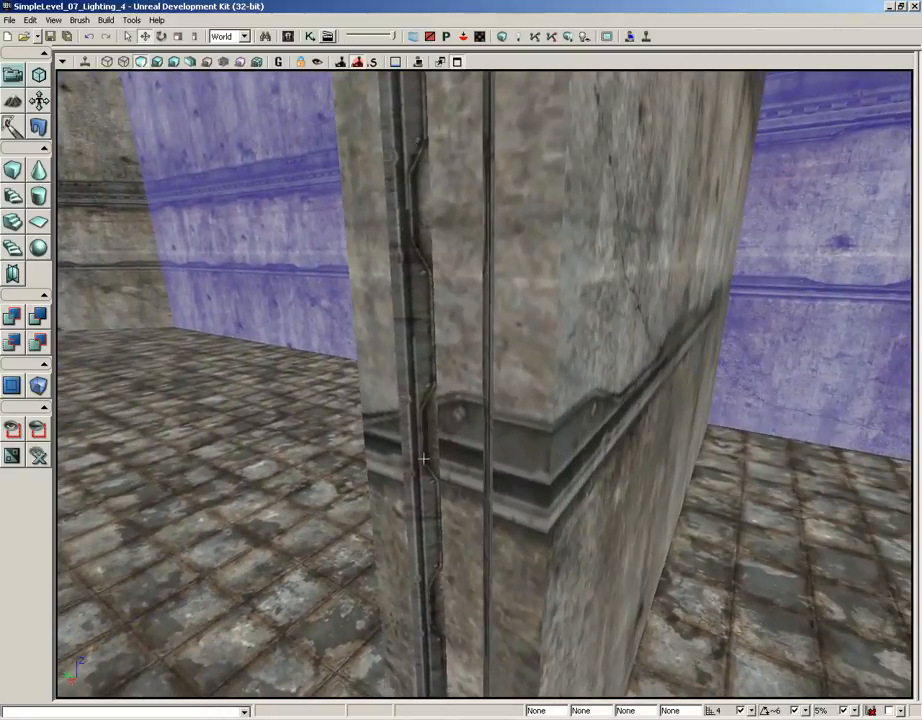
{"action": "left_click_drag", "start_coordinate": [462, 419], "coordinate": [360, 372]}
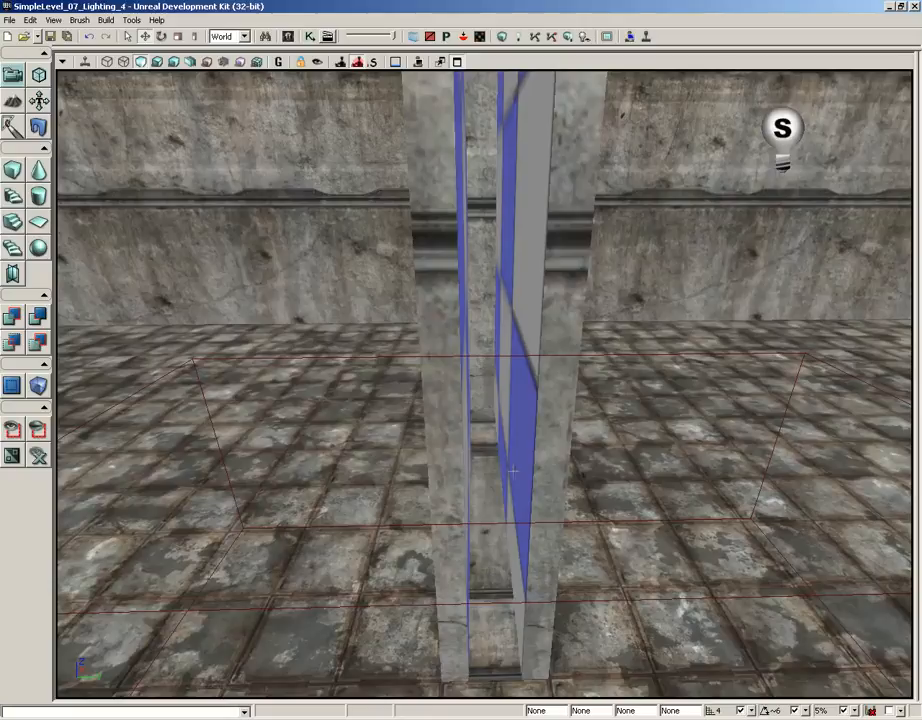
{"action": "left_click_drag", "start_coordinate": [517, 438], "coordinate": [560, 400]}
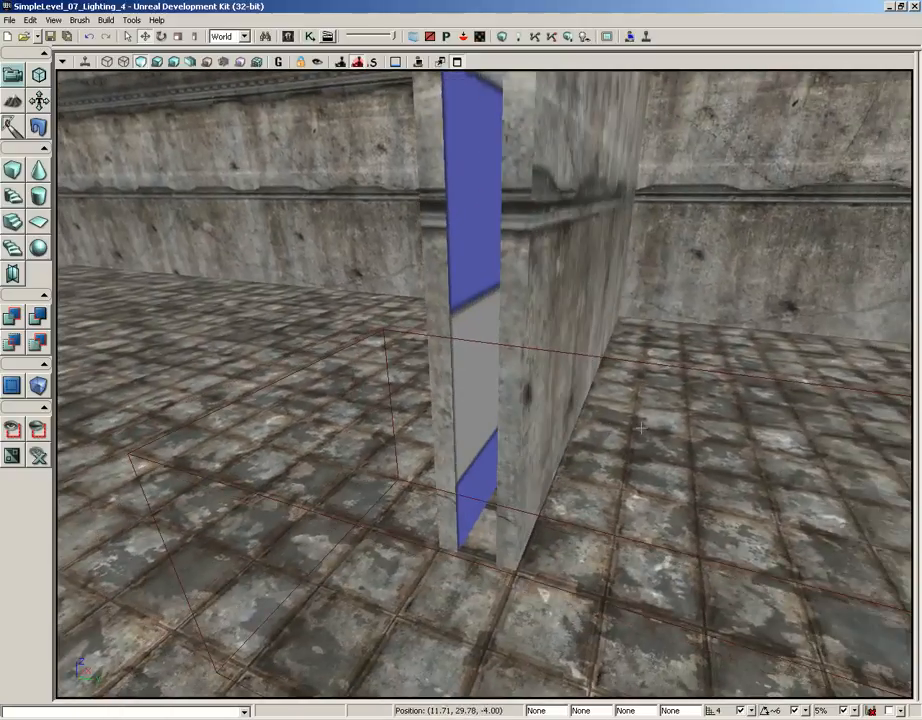
{"action": "left_click", "coordinate": [484, 270]}
{"action": "left_click_drag", "start_coordinate": [484, 270], "coordinate": [494, 127]}
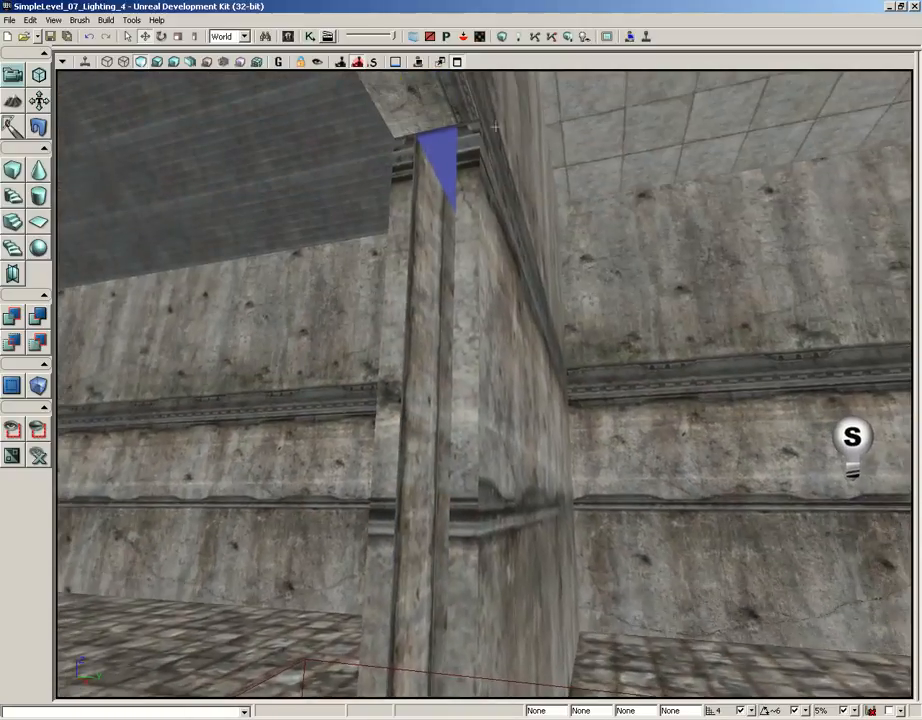
{"action": "left_click", "coordinate": [439, 149]}
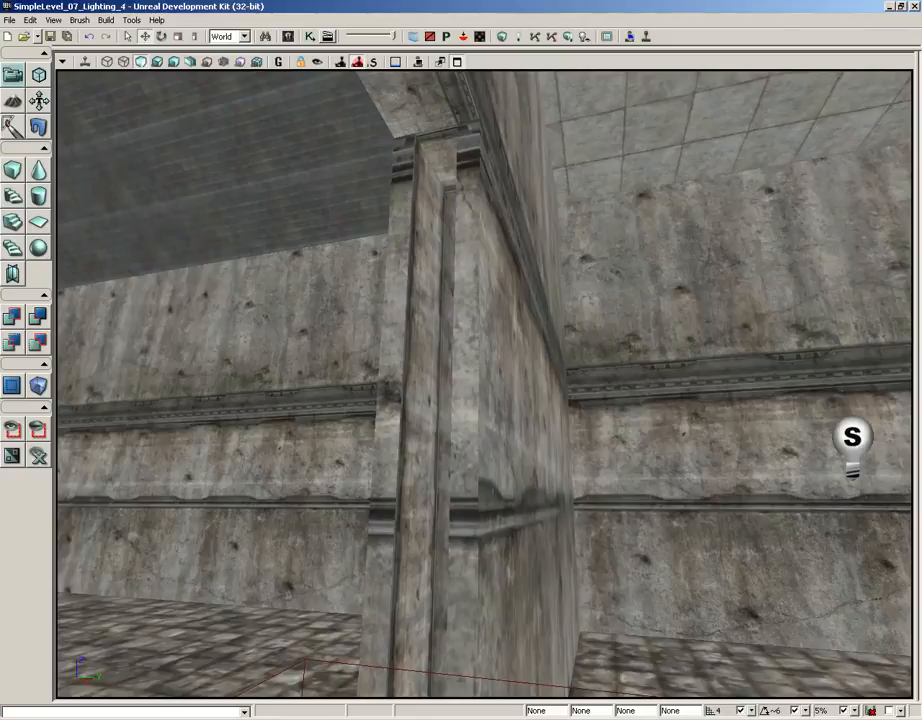
Step: Inspect both door jambs from floor to ceiling and from each side of the doorway for faces still missing the wall material
{"action": "right_click_drag", "start_coordinate": [439, 149], "coordinate": [534, 231]}
{"action": "middle_click_drag", "start_coordinate": [534, 231], "coordinate": [459, 253]}
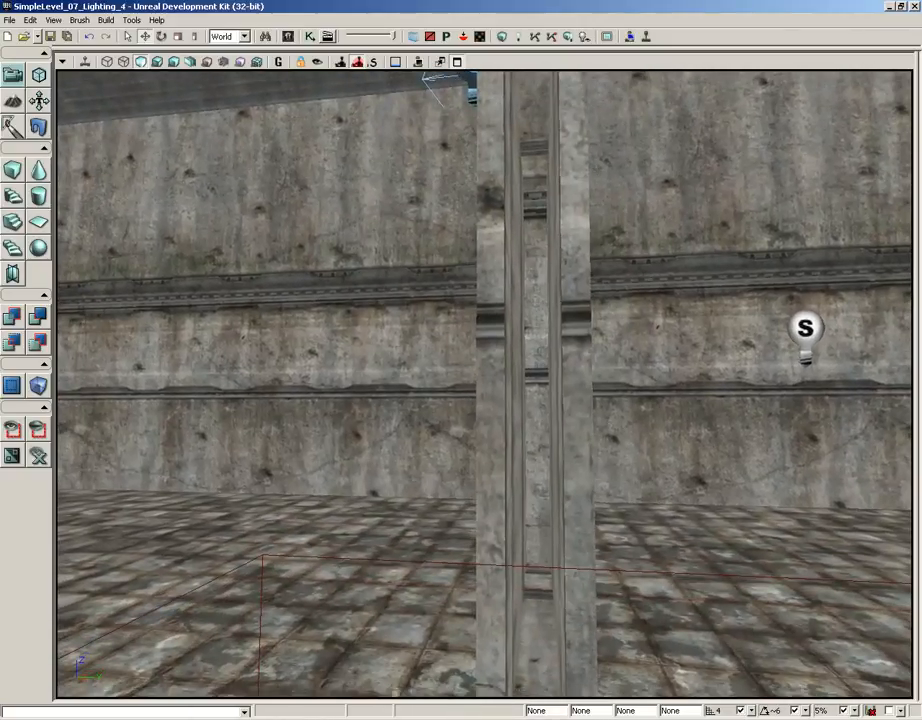
{"action": "left_click_drag", "start_coordinate": [459, 253], "coordinate": [637, 271]}
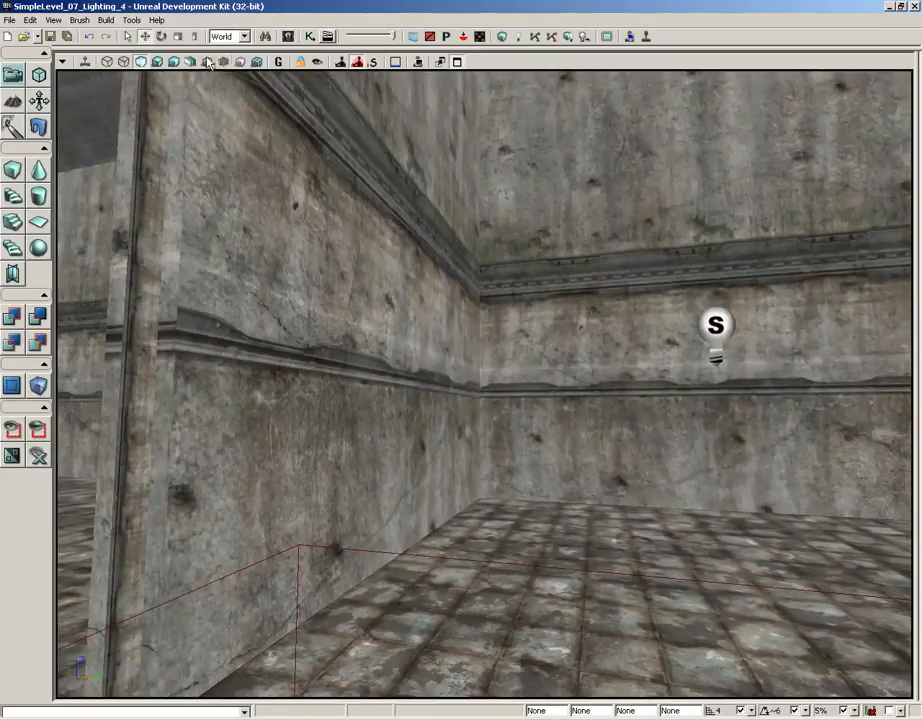
{"action": "left_click_drag", "start_coordinate": [538, 212], "coordinate": [348, 215]}
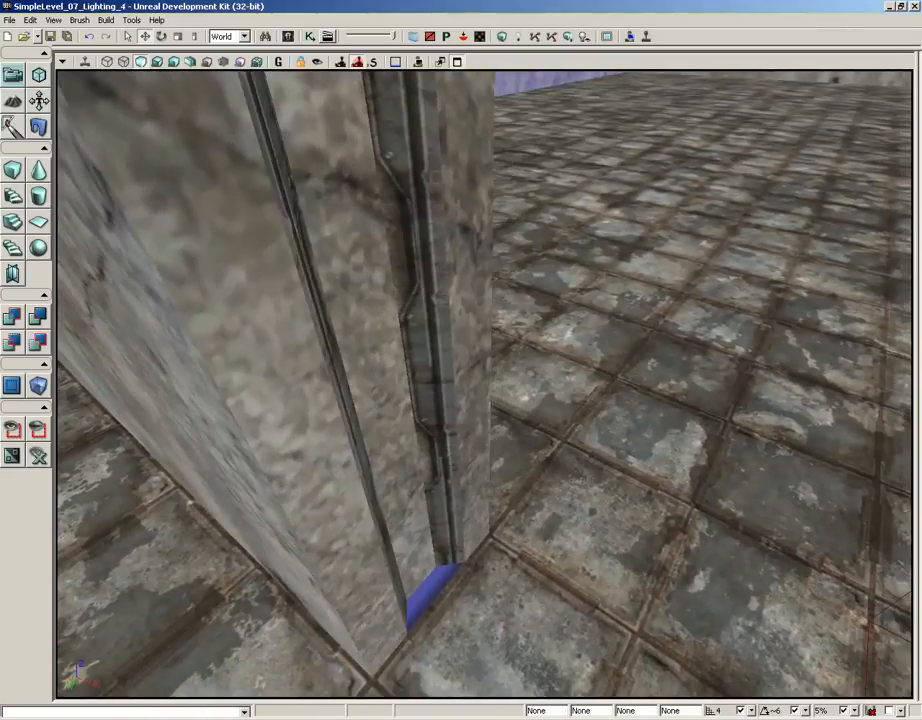
{"action": "right_click_drag", "start_coordinate": [431, 593], "coordinate": [548, 636]}
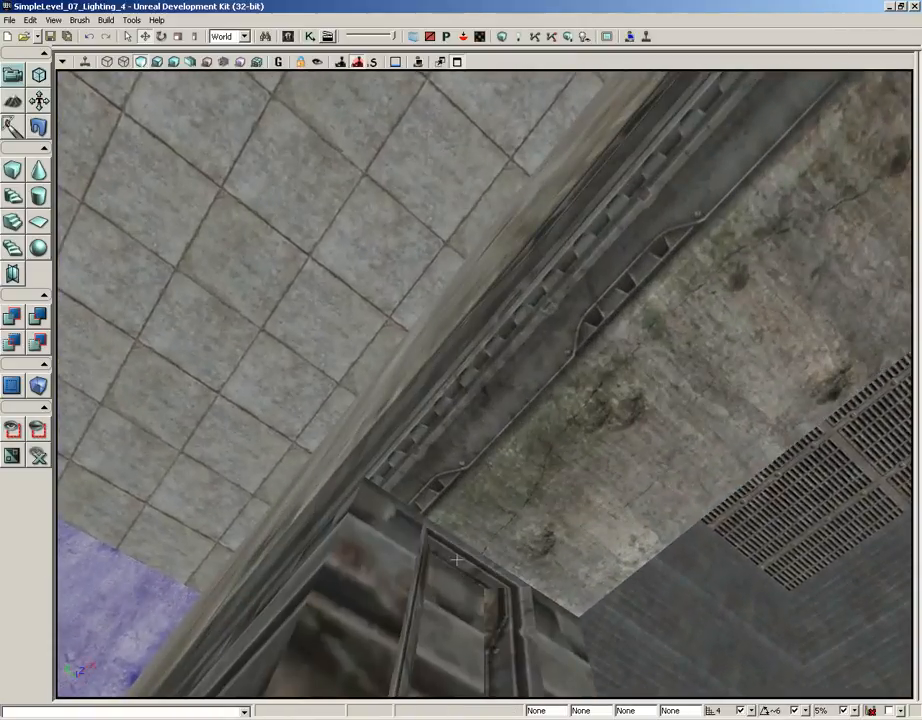
{"action": "right_click_drag", "start_coordinate": [548, 420], "coordinate": [625, 580]}
{"action": "left_click_drag", "start_coordinate": [625, 500], "coordinate": [630, 540]}
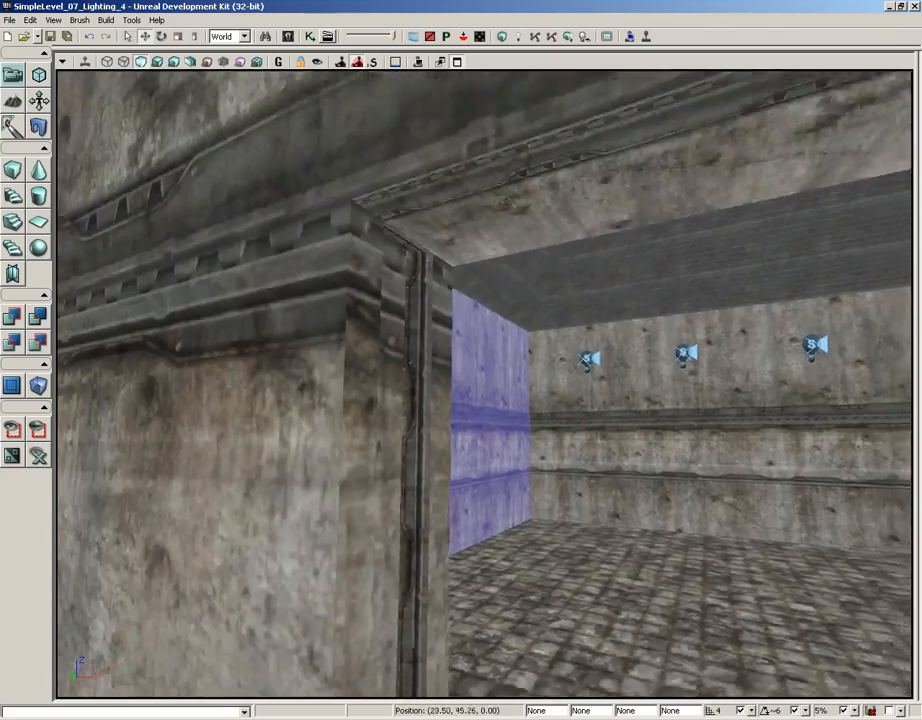
{"action": "right_click_drag", "start_coordinate": [630, 540], "coordinate": [863, 561]}
{"action": "middle_click_drag", "start_coordinate": [863, 561], "coordinate": [432, 585]}
{"action": "left_click_drag", "start_coordinate": [432, 585], "coordinate": [358, 638]}
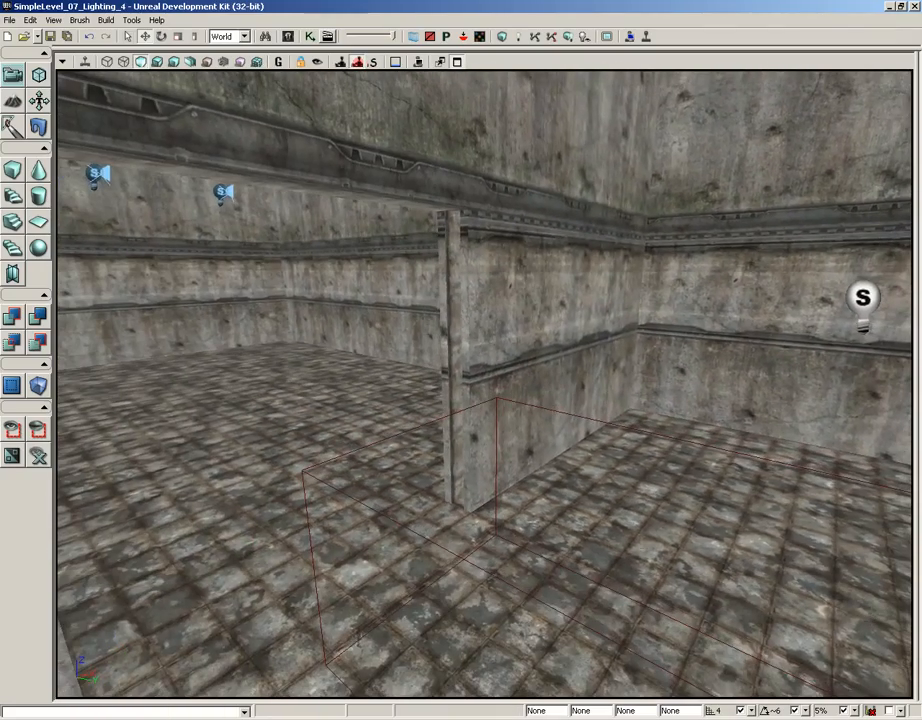
Step: Check the doorway area in Wireframe mode, return it to Unlit mode, and show the level's static meshes again
{"action": "key", "text": "alt+1"}
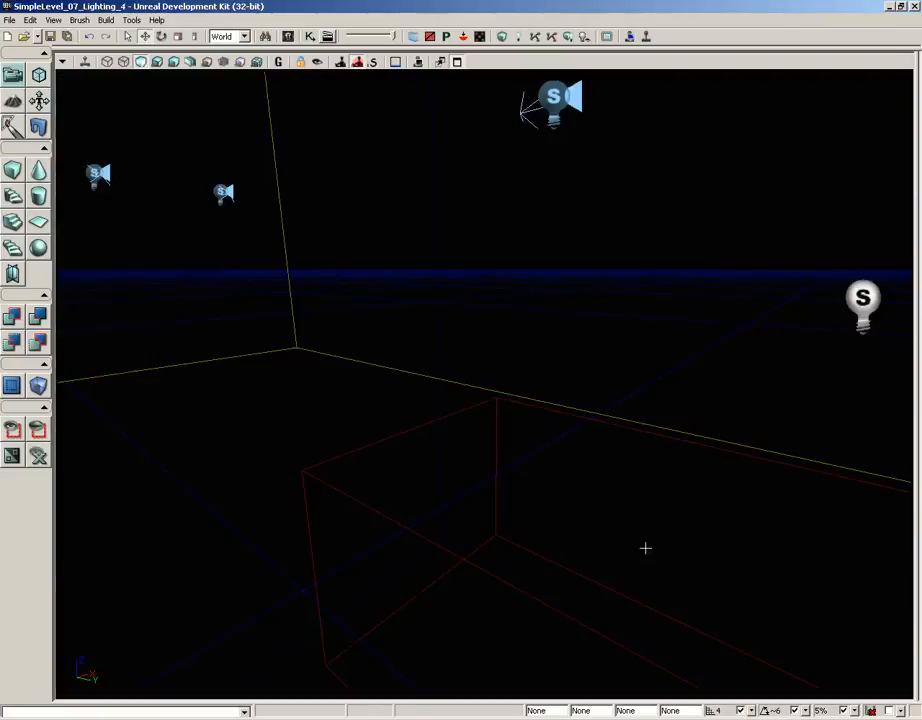
{"action": "key", "text": "alt+4"}
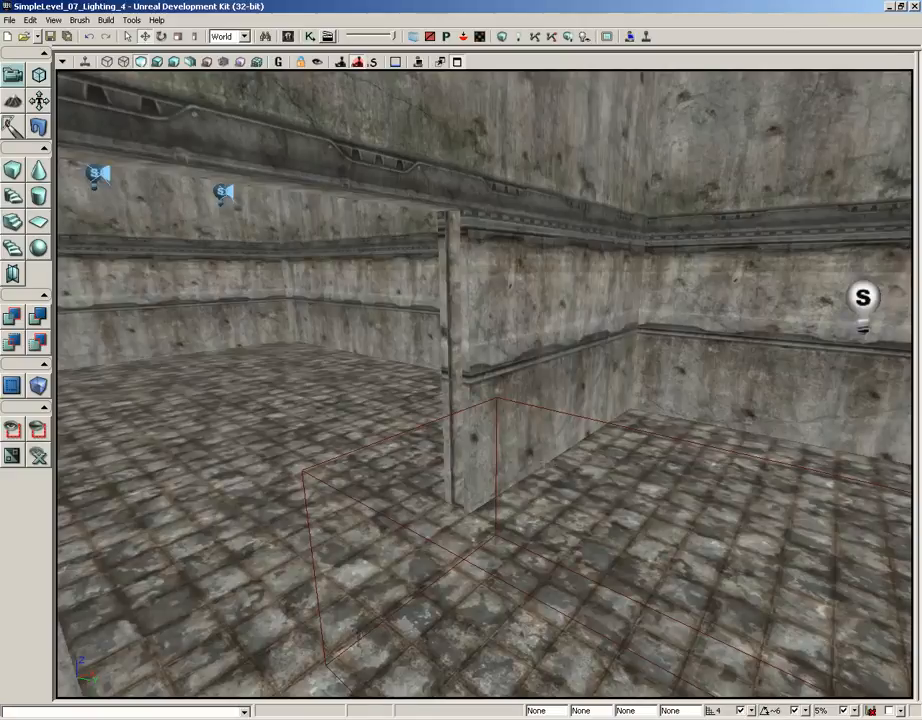
{"action": "key", "text": "w"}
{"action": "left_click_drag", "start_coordinate": [389, 348], "coordinate": [420, 430]}
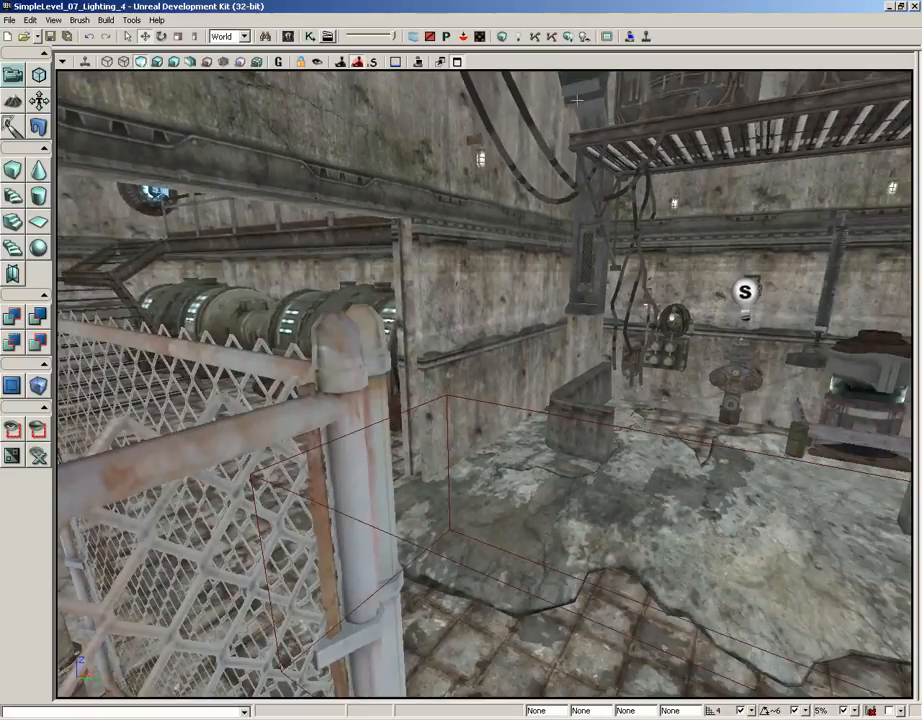
Step: Rebuild the level with its lighting and view the finished doorway between the two rooms in Lit mode
{"action": "left_click", "coordinate": [567, 37]}
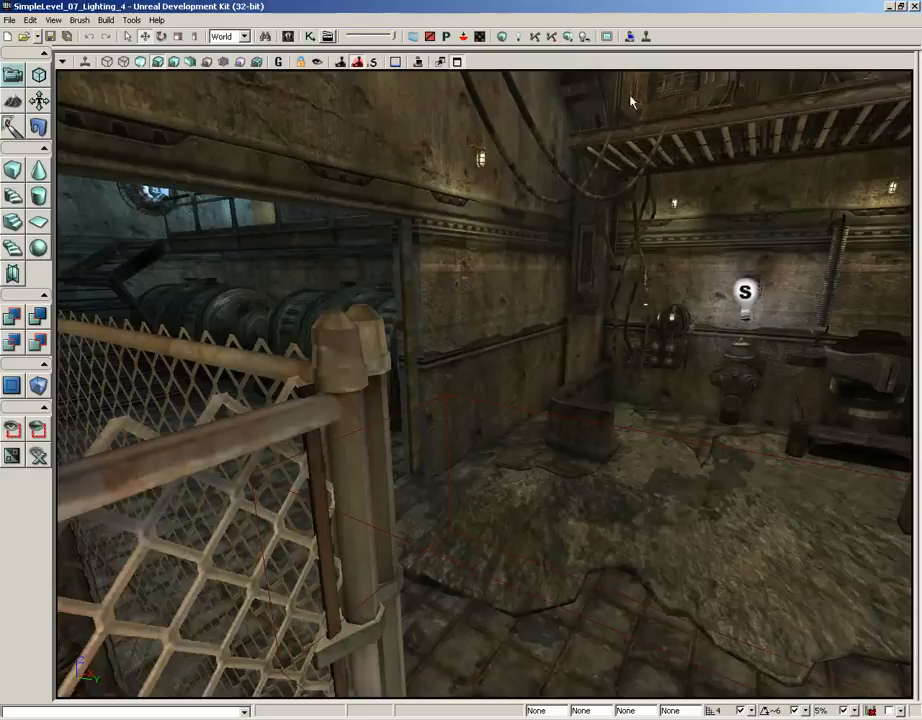
{"action": "left_click_drag", "start_coordinate": [566, 523], "coordinate": [660, 569]}
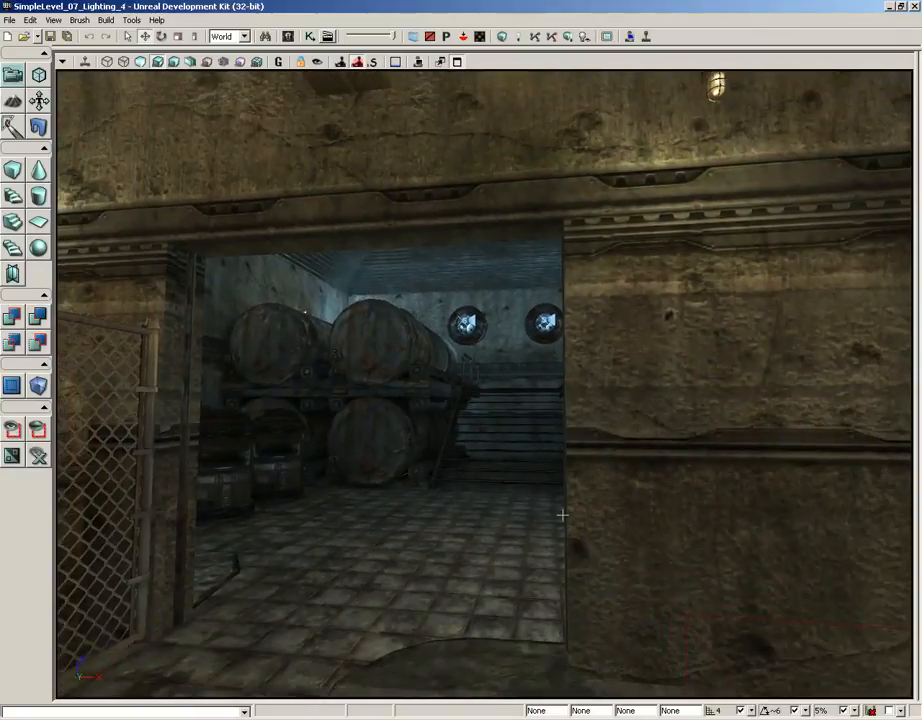